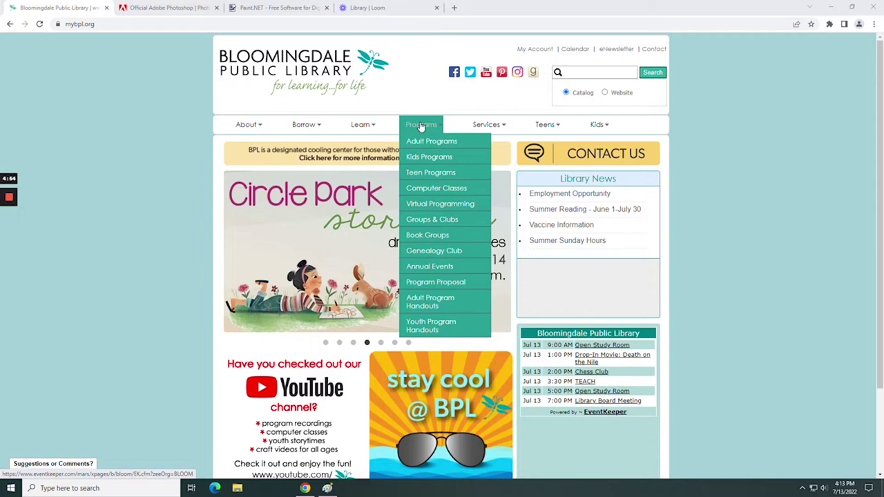
- Find the library's paint.NET class under Computer Classes, highlight its title, then go to getpaint.net
mouse_move(484, 118)
mouse_move(423, 125)
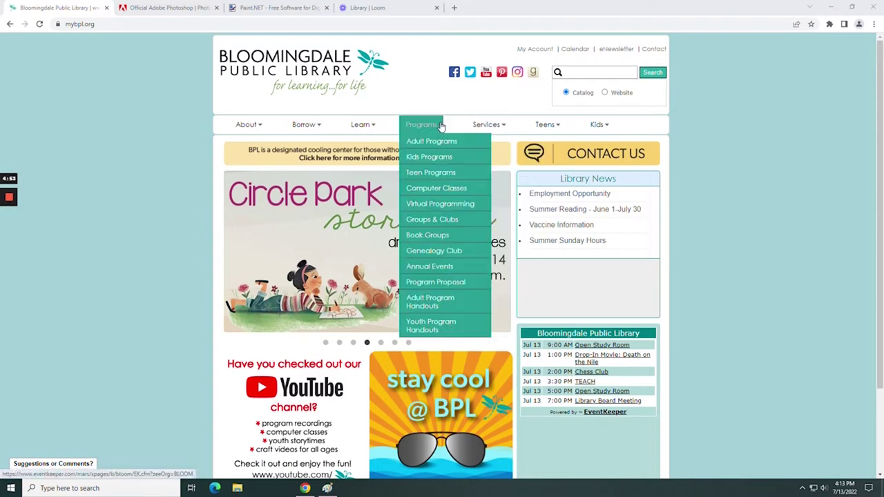
left_click(434, 188)
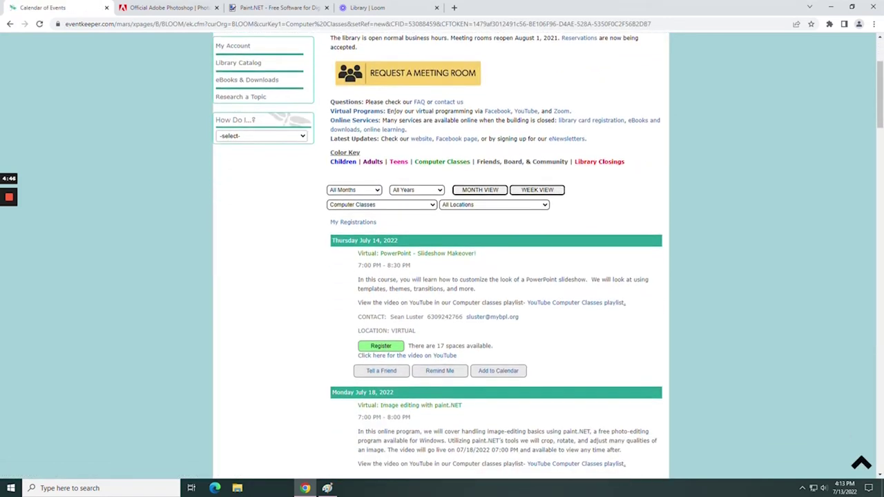
mouse_move(469, 411)
left_mouse_down()
mouse_move(346, 415)
mouse_move(356, 406)
left_mouse_up()
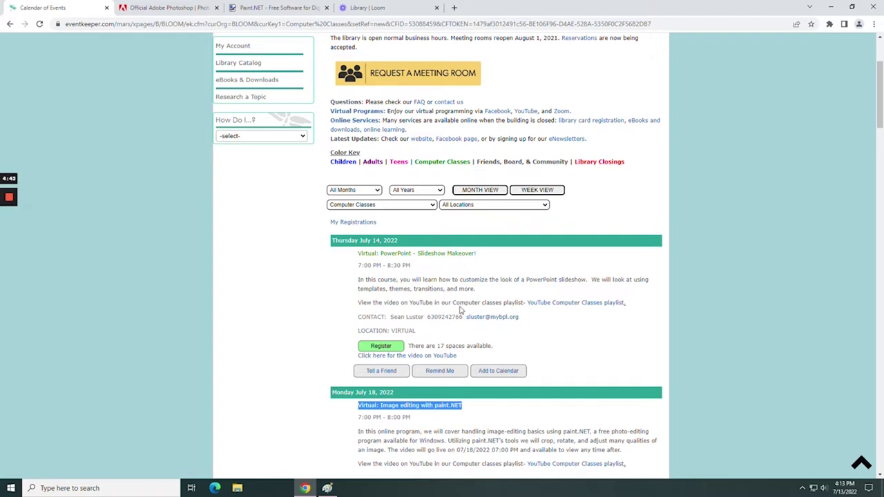
left_click(292, 6)
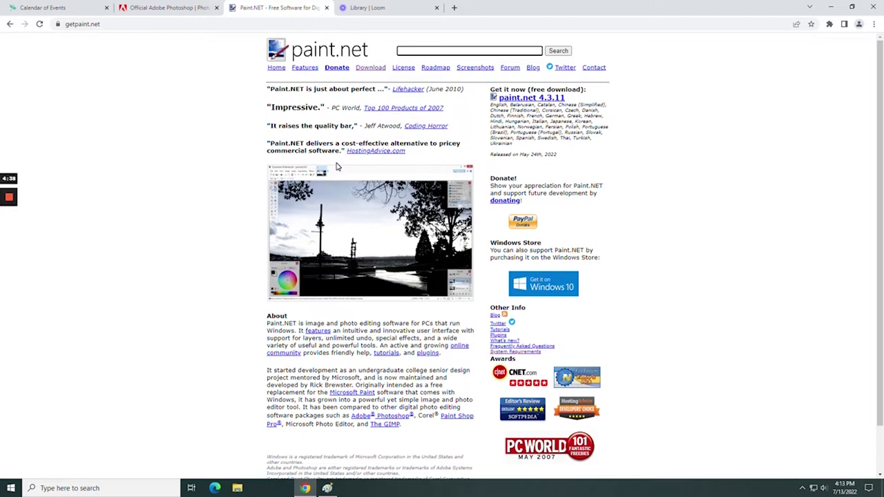
- Shrink the Paint canvas to 789×518 pixels and bring the Adobe Photoshop page forward
scroll(338, 167, "down", 1)
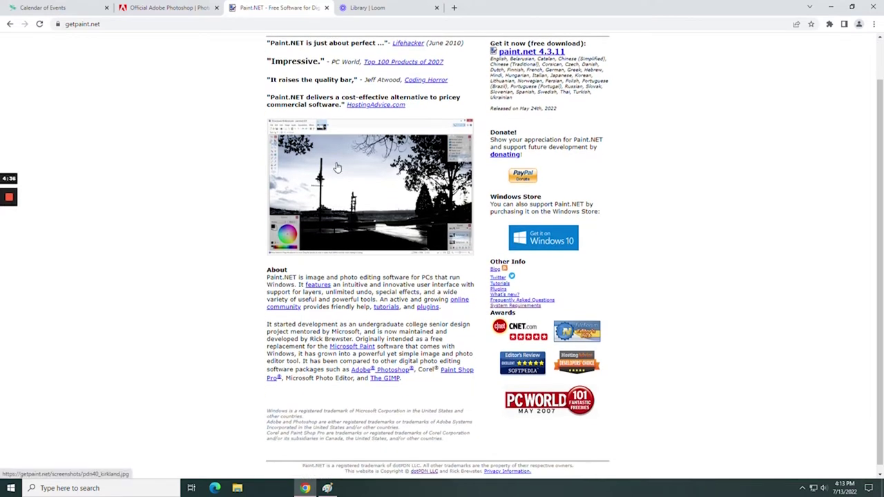
scroll(338, 166, "up", 1)
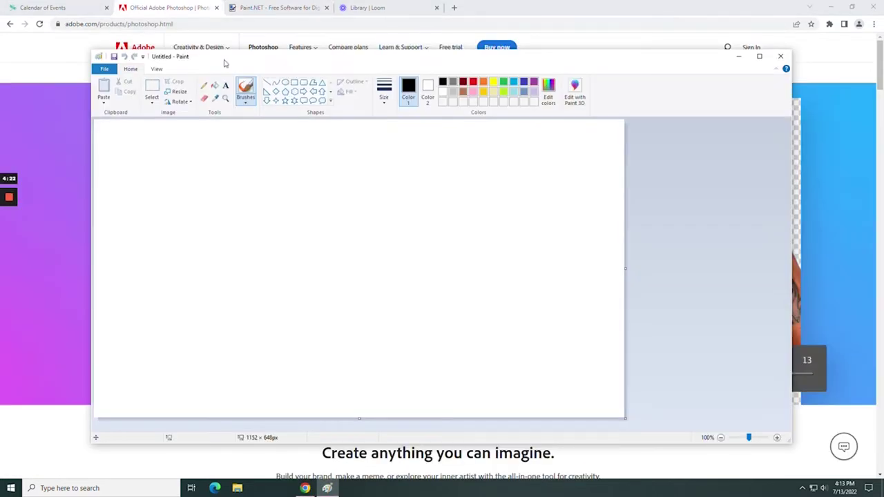
left_click_drag(625, 422, 458, 358)
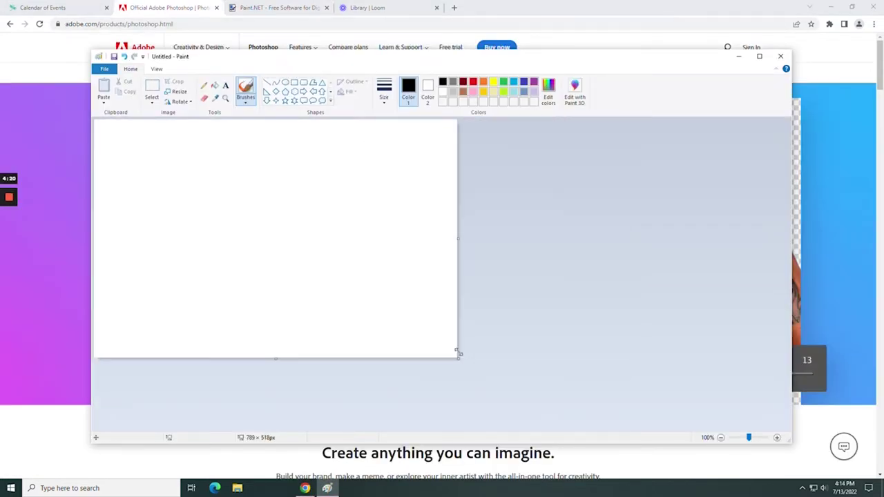
left_click(166, 10)
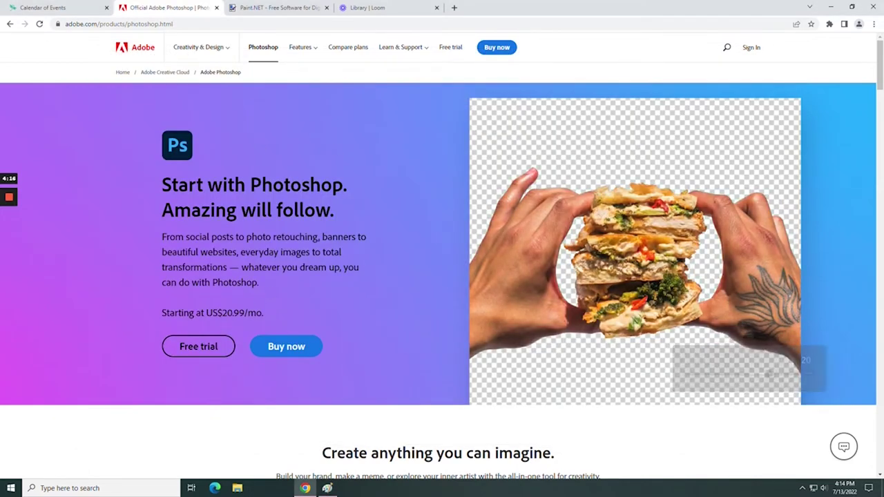
- Highlight Photoshop's US$20.99/mo price, then return to the getpaint.net homepage
left_click_drag(223, 313, 262, 313)
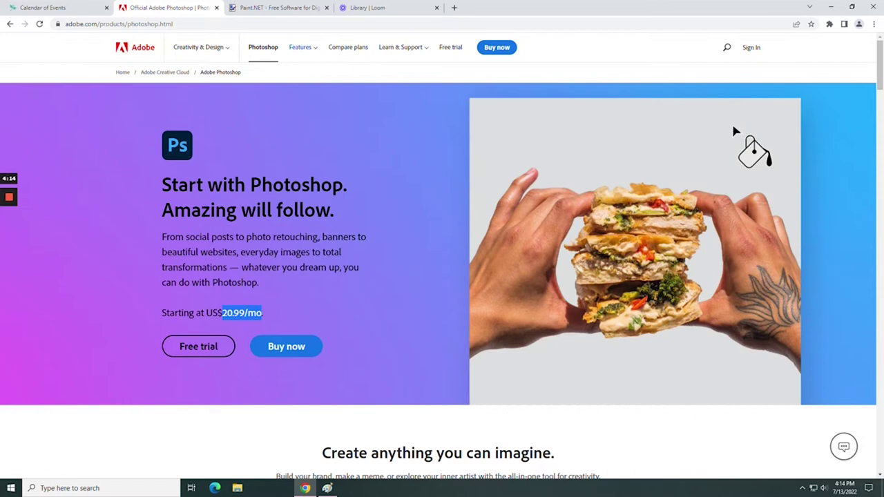
left_click(262, 6)
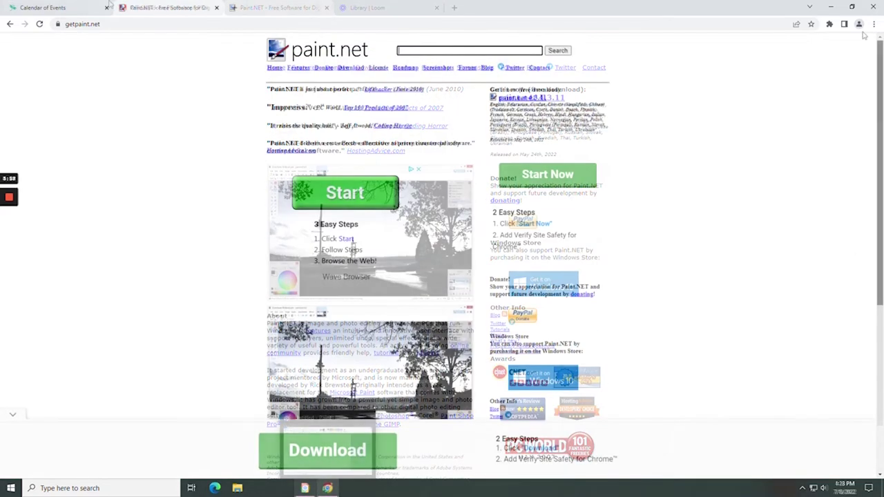
- Go to the paint.net download page, dismiss the pop-up ad, and scroll to the download options
left_click(346, 69)
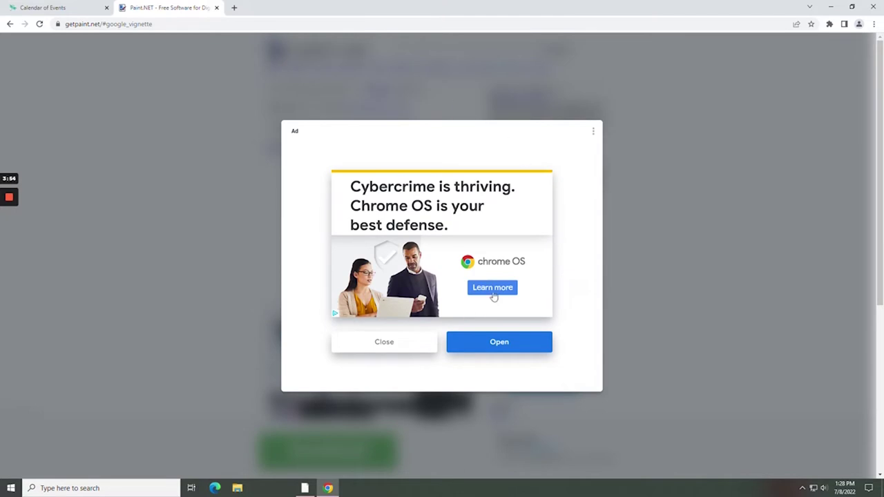
left_click(387, 344)
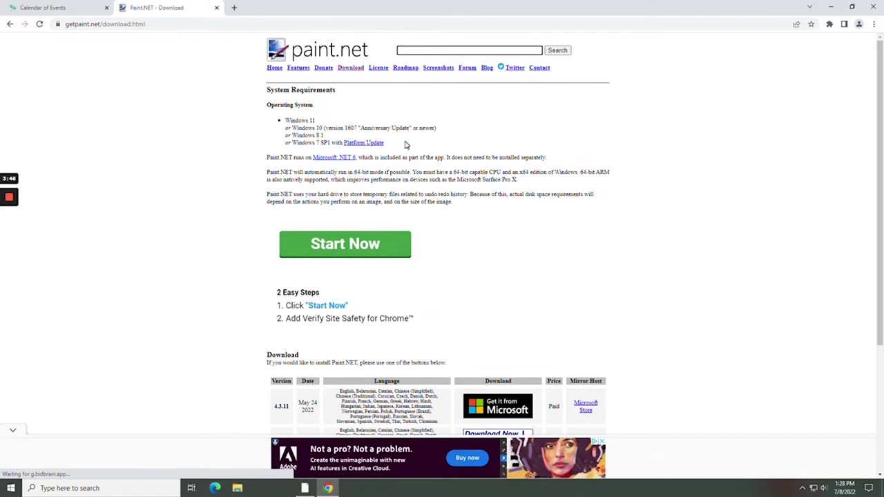
scroll(406, 144, "down", 3)
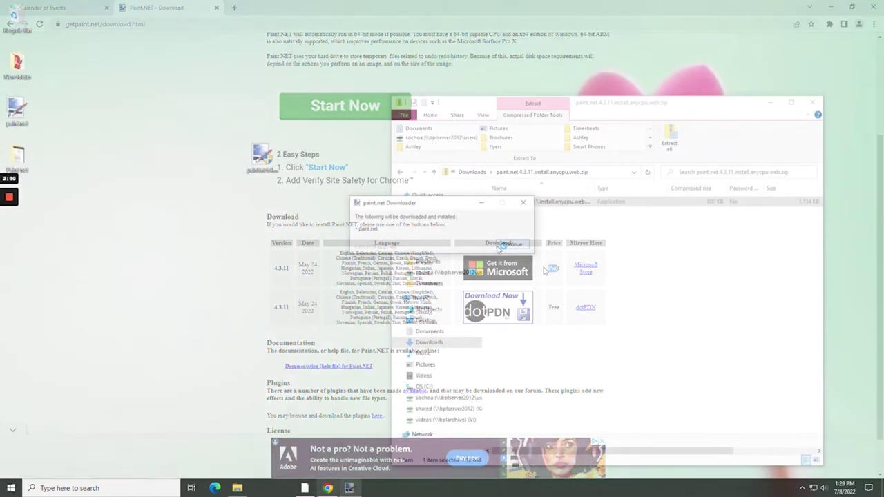
- Install paint.net 4.3.11 with the express installation and finish the installer
left_click(505, 246)
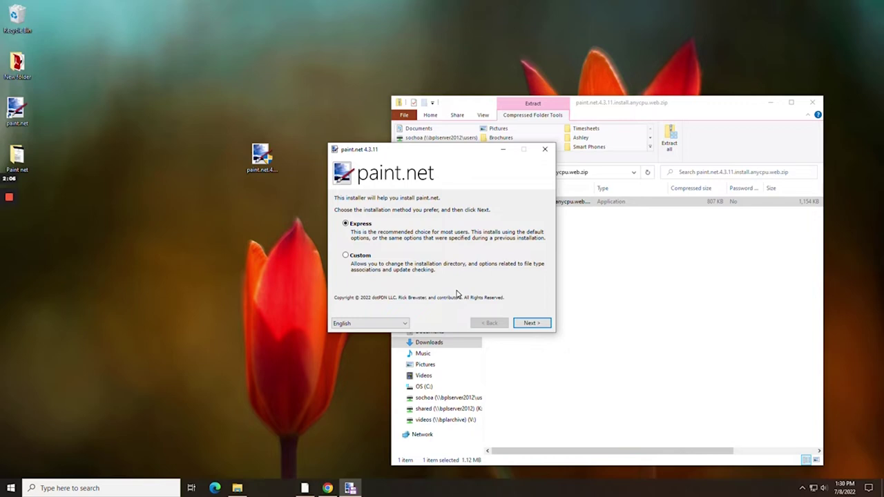
left_click(530, 323)
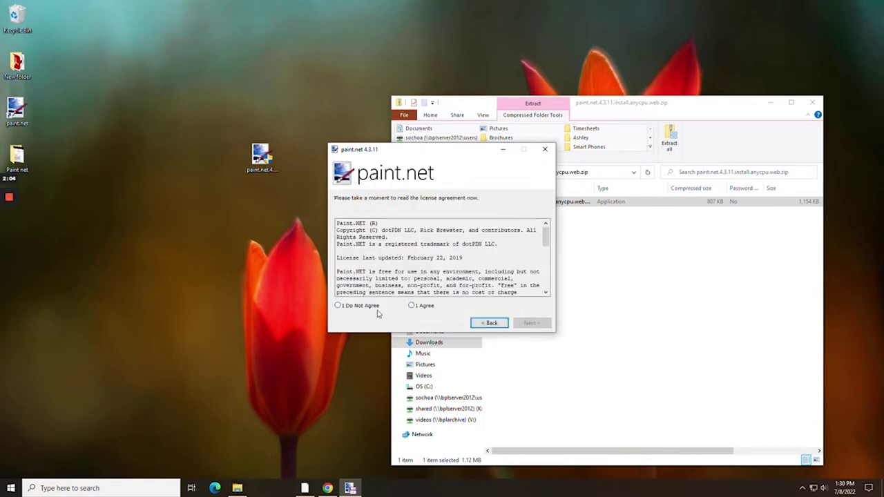
left_click_drag(546, 233, 547, 243)
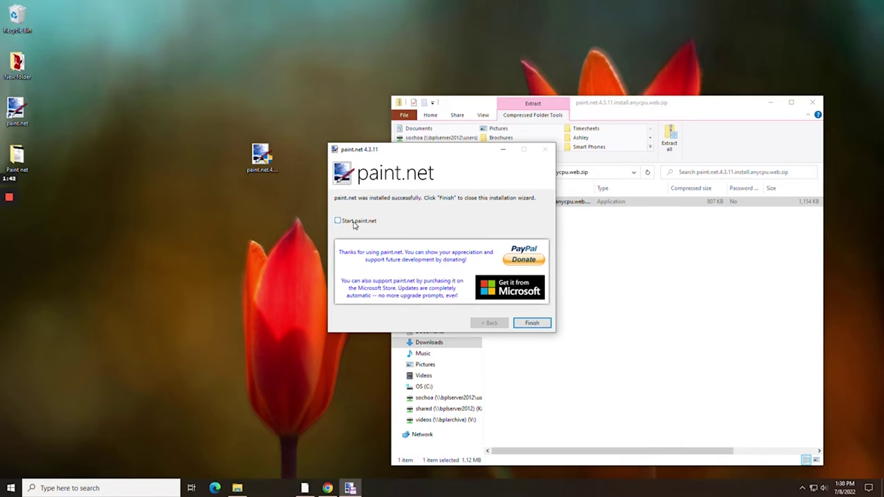
left_click(532, 323)
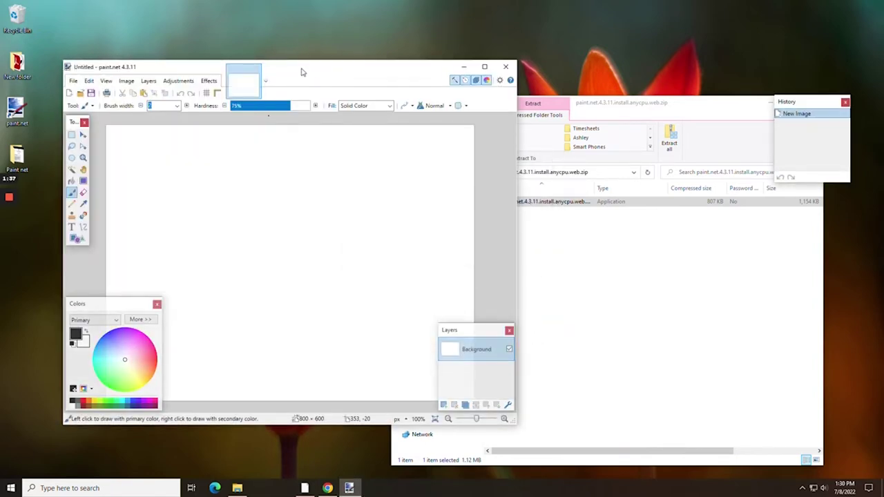
- Rearrange the paint.net and Explorer windows so both are visible
left_click_drag(301, 72, 418, 77)
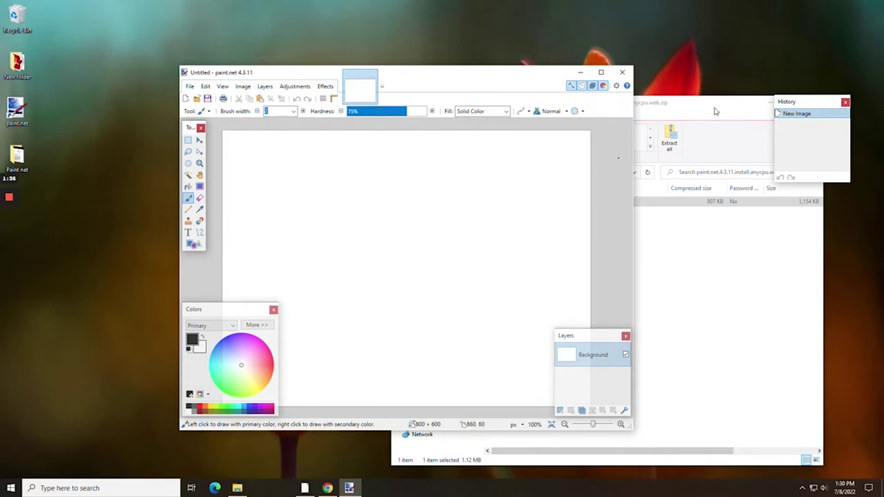
left_click_drag(715, 111, 676, 125)
left_click(488, 81)
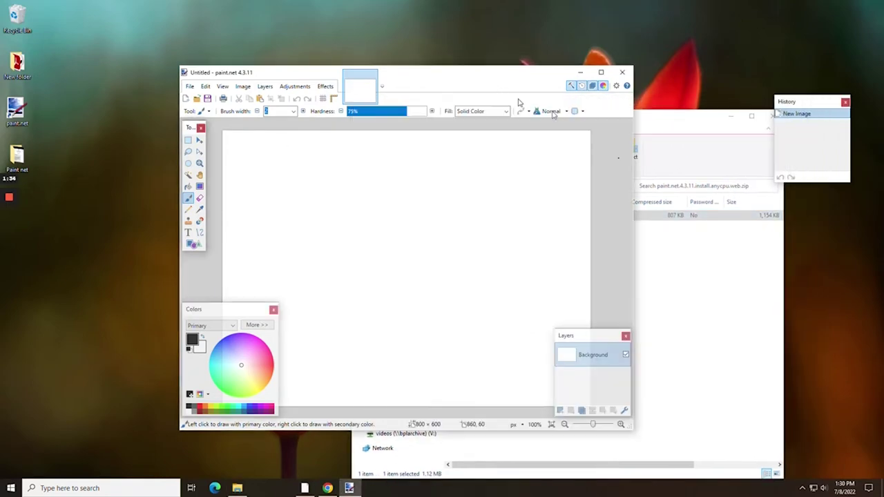
left_click(660, 129)
left_click(601, 72)
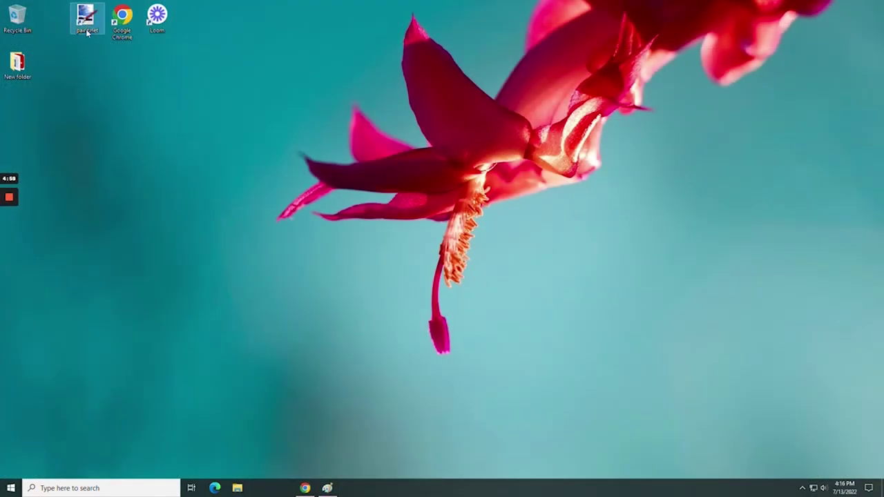
- Launch paint.net and create a new 800×600 pixel image
double_click(87, 21)
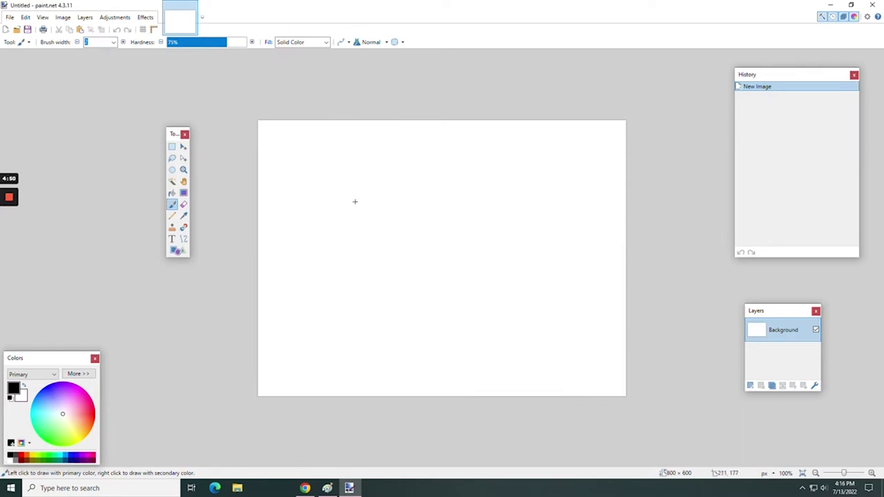
left_click(10, 18)
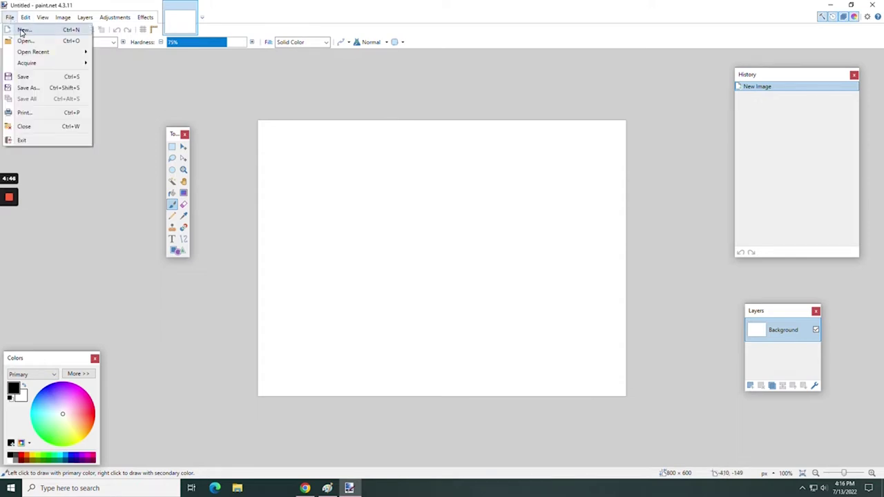
left_click(22, 31)
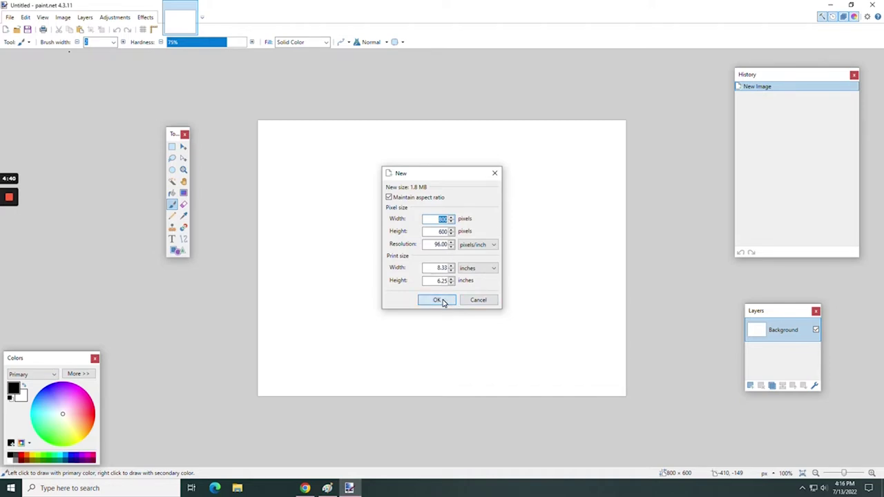
left_click(438, 300)
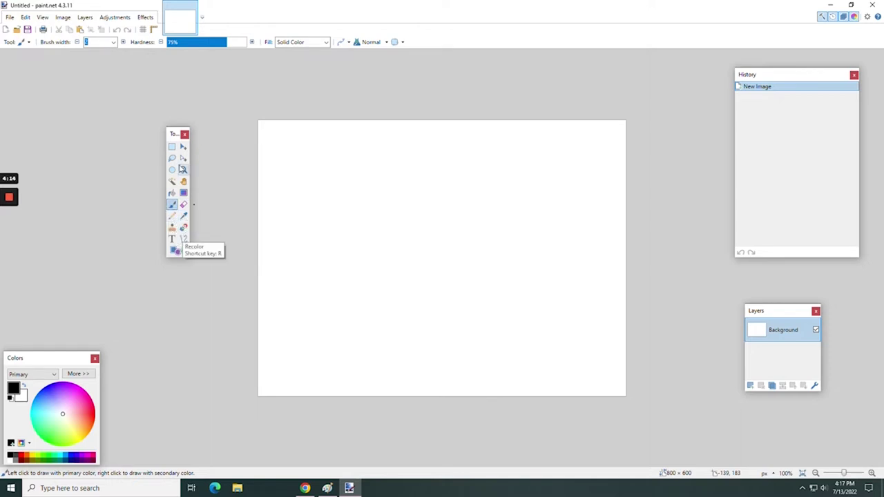
- Try the lasso and ellipse selection modes, move the colour panel, and pick light blue-violet
left_click(172, 159)
left_click(172, 170)
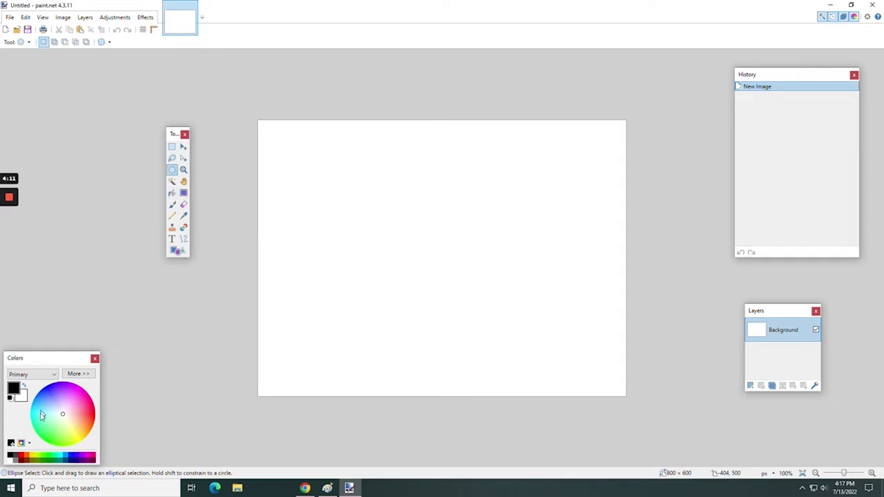
left_click_drag(32, 358, 55, 347)
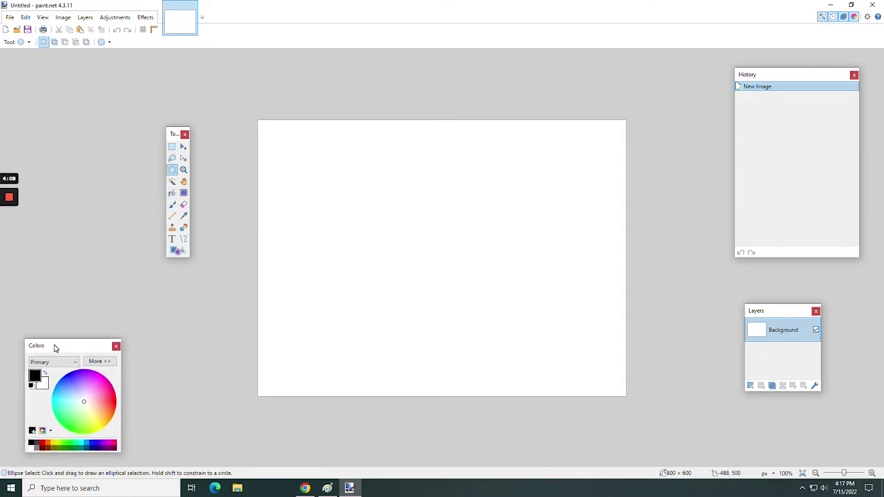
mouse_move(88, 393)
left_mouse_down()
mouse_move(89, 382)
mouse_move(72, 387)
mouse_move(97, 386)
mouse_move(97, 404)
mouse_move(89, 379)
left_mouse_up()
- Type 'hello world' on the canvas and recolour the text light green
left_click(172, 239)
left_click(287, 210)
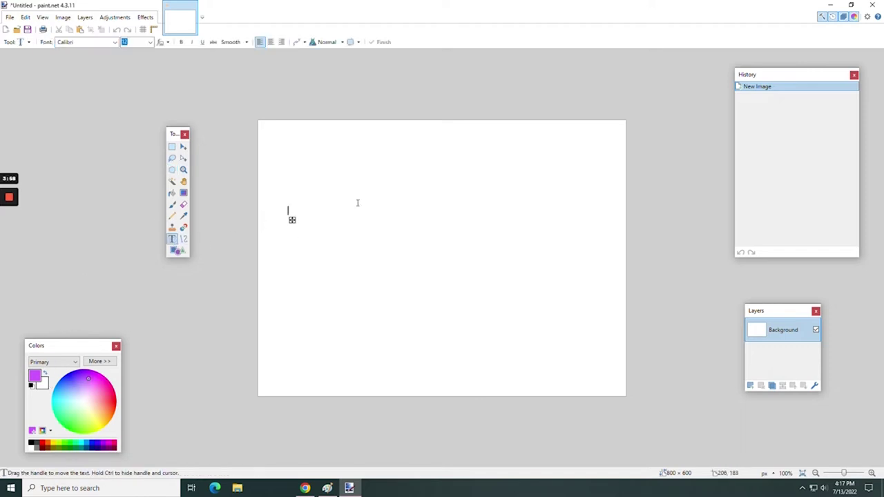
type("hello world")
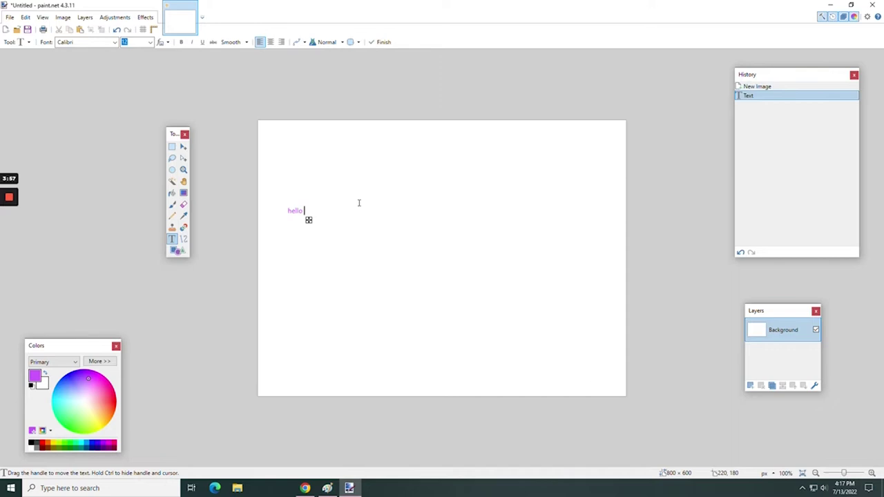
left_click(64, 393)
left_click_drag(64, 392, 76, 414)
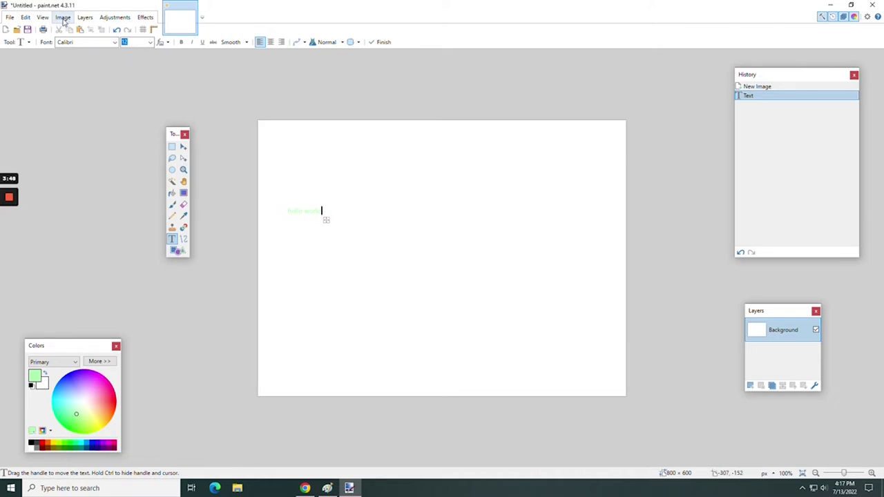
- Resize the image to 200 pixels wide, giving 200×150
left_click(63, 21)
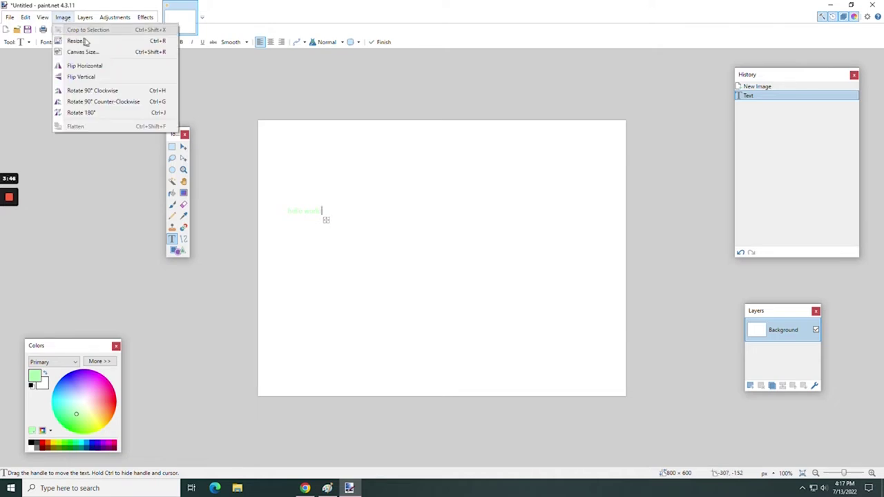
left_click(87, 43)
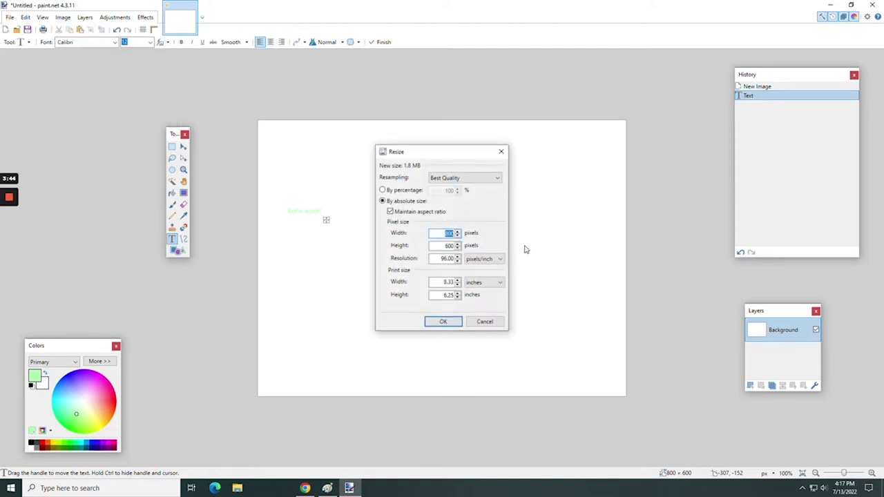
type("200")
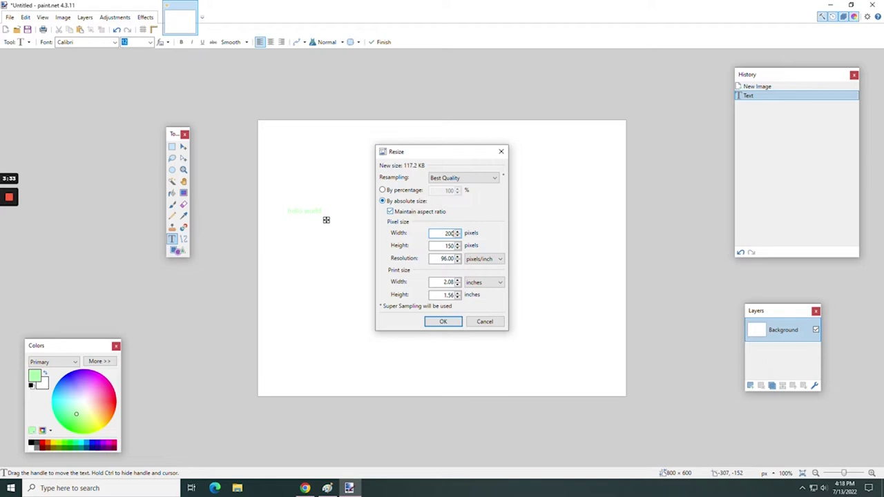
left_click(443, 322)
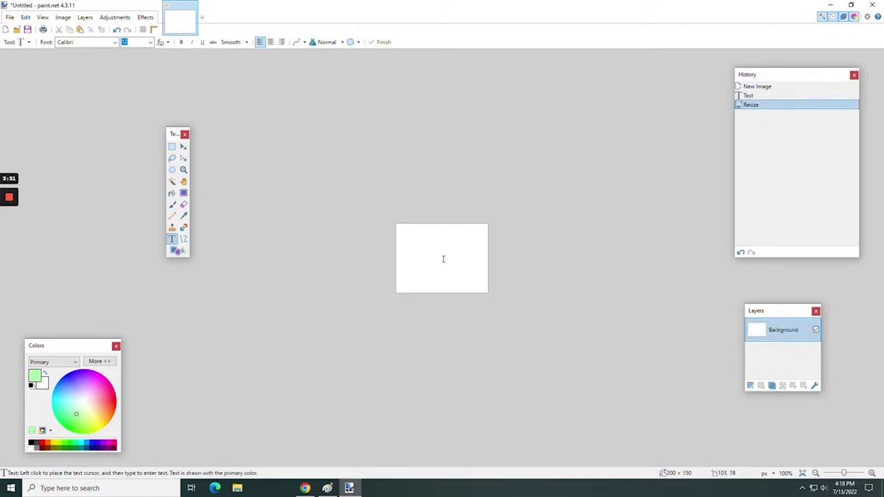
- Undo the resize, then narrow the canvas to 746×600 pixels with Canvas Size
left_click(25, 17)
left_click(35, 29)
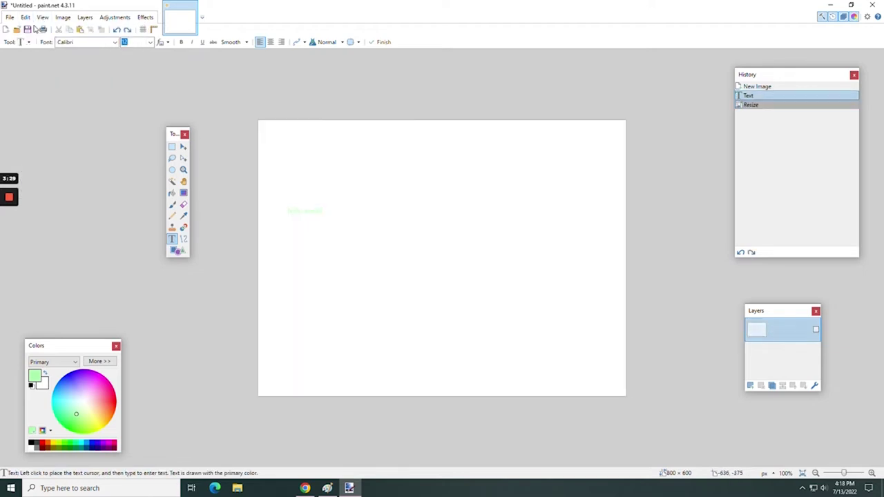
left_click(63, 17)
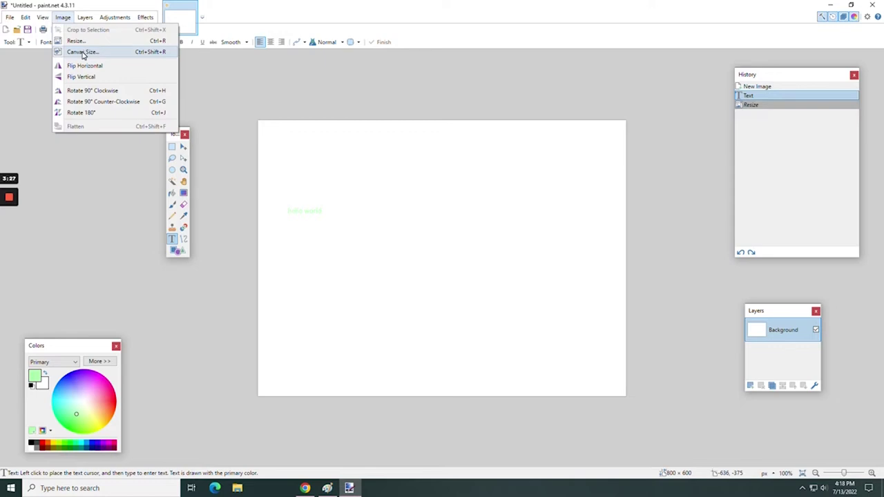
left_click(83, 52)
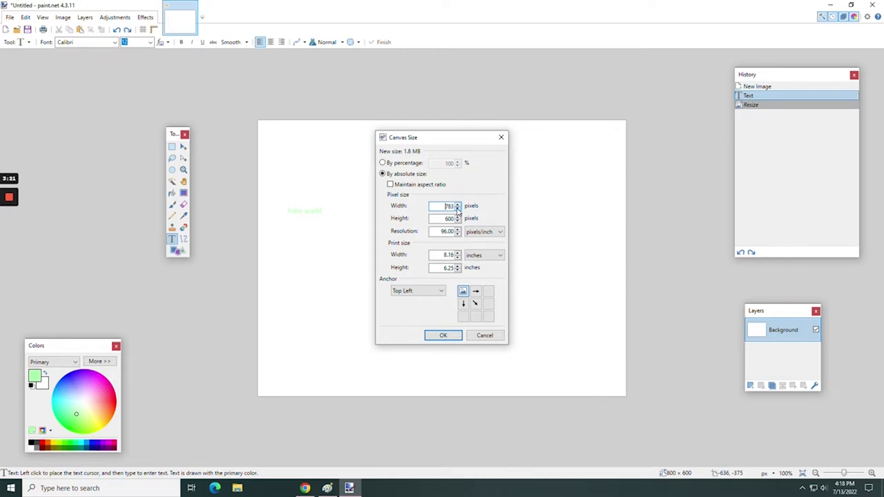
left_click(449, 336)
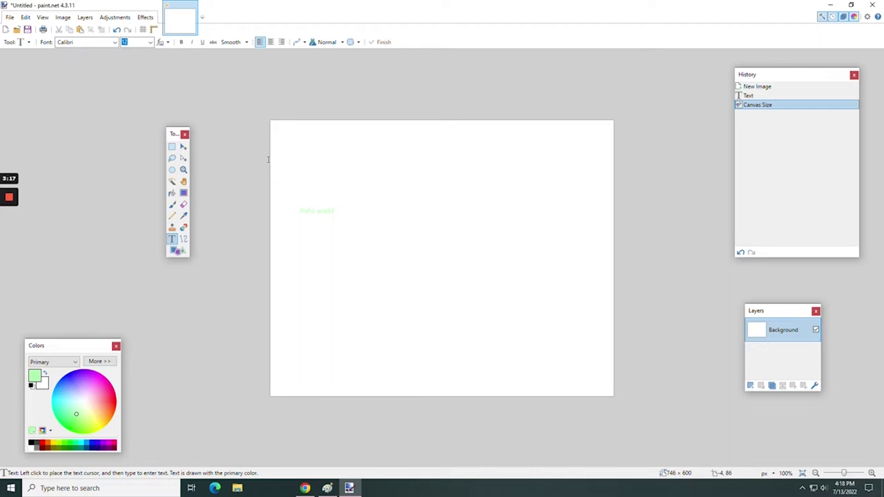
left_click_drag(782, 312, 780, 341)
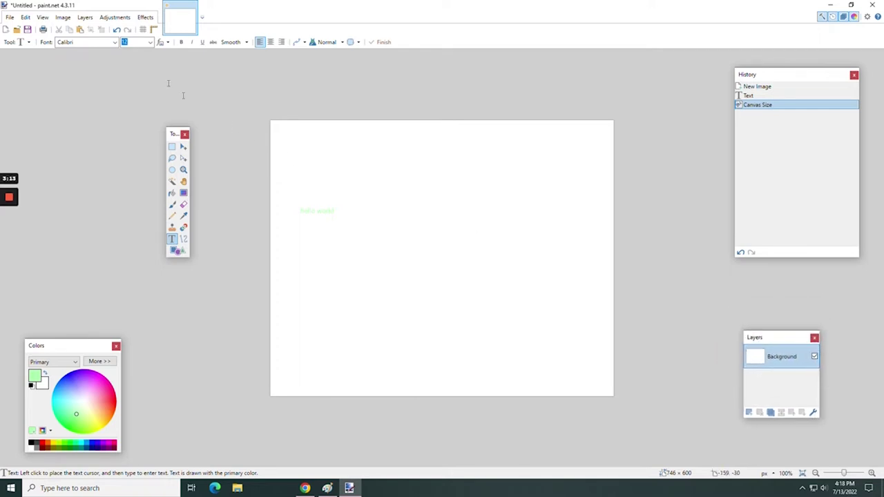
- Add an empty transparent Layer 2 above the Background layer
left_click(85, 17)
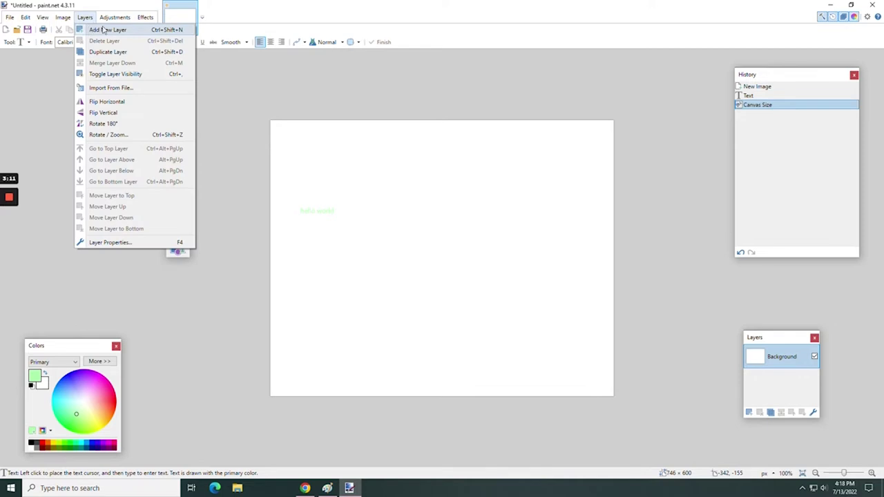
left_click(103, 31)
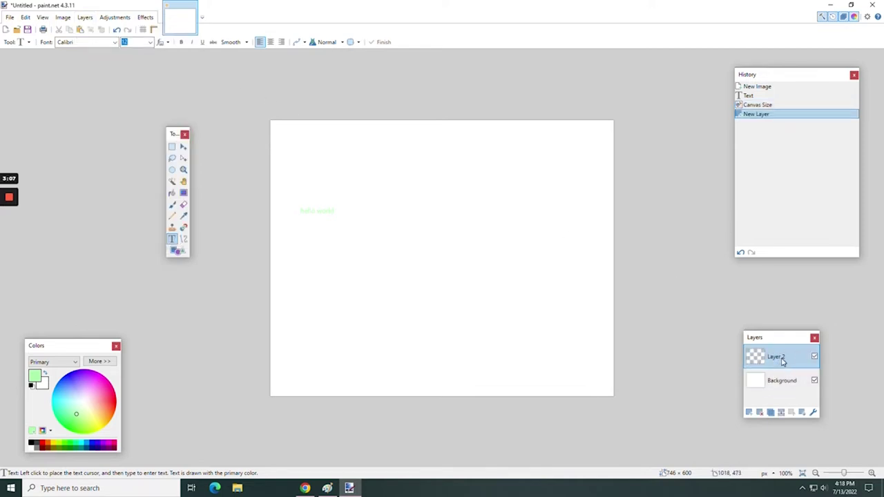
left_click(784, 375)
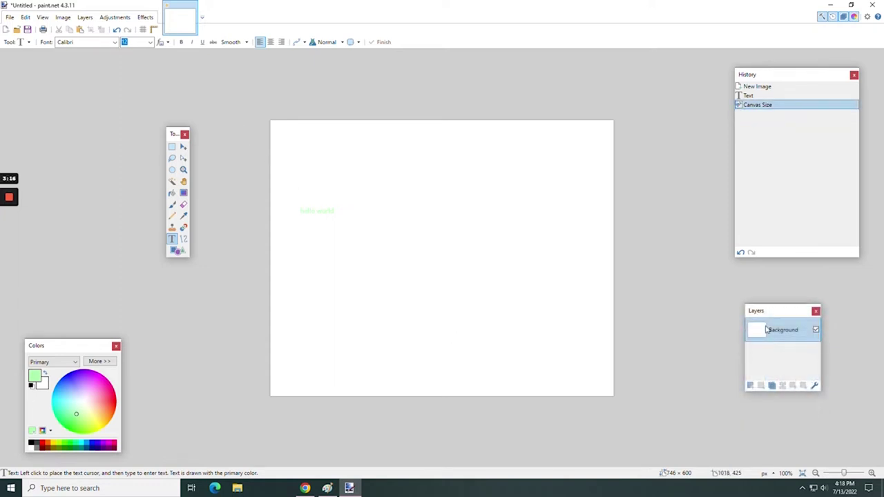
left_click_drag(780, 313, 779, 340)
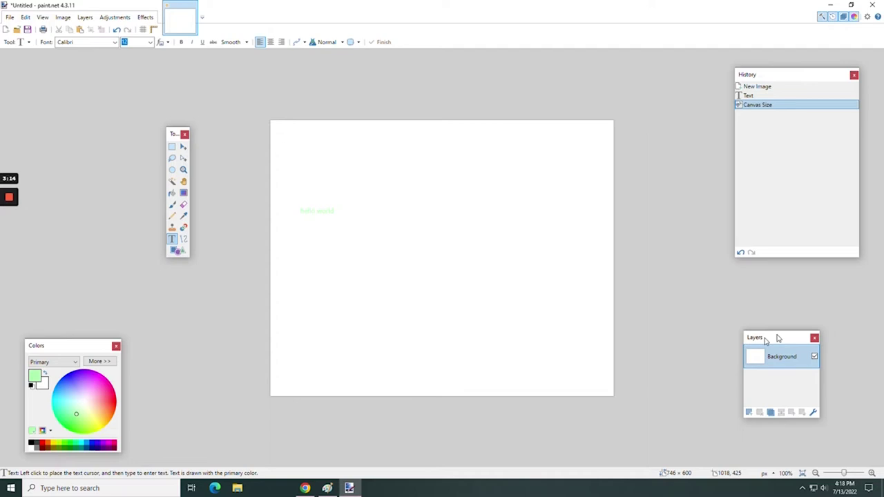
left_click(85, 17)
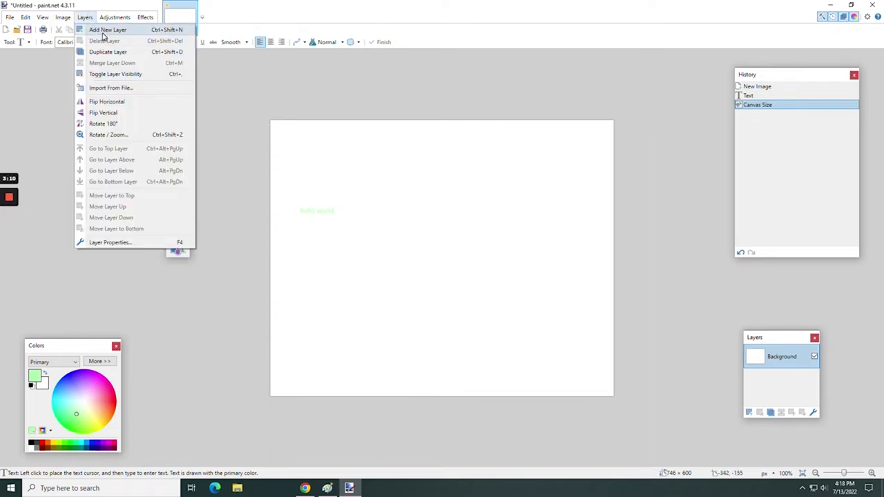
left_click(106, 32)
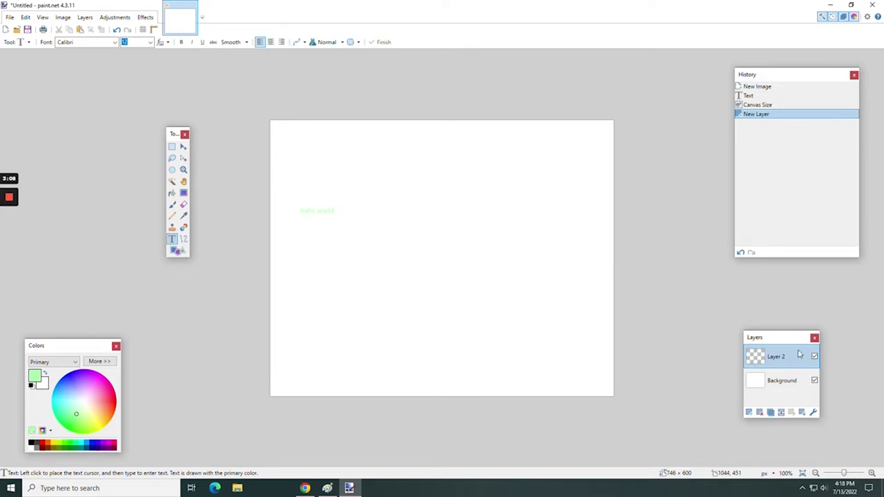
- Fill Layer 2 with light green using the Paint Bucket, undo it, and pick blue
key("f")
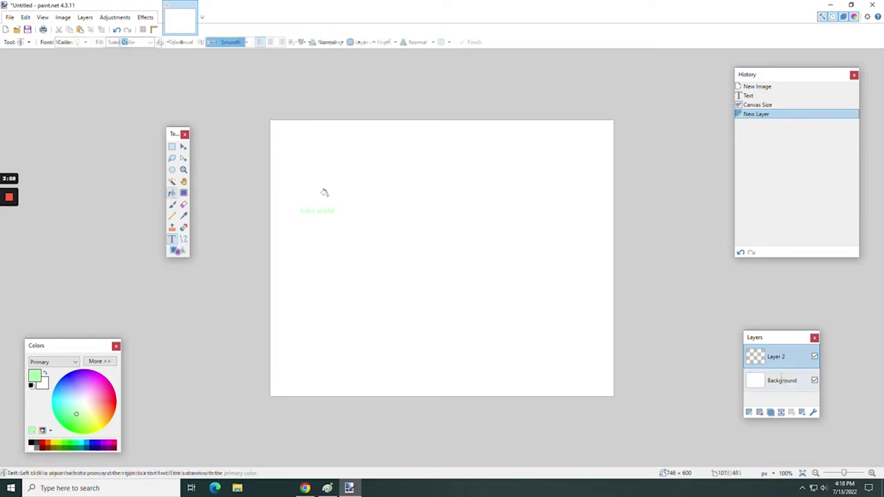
left_click(371, 171)
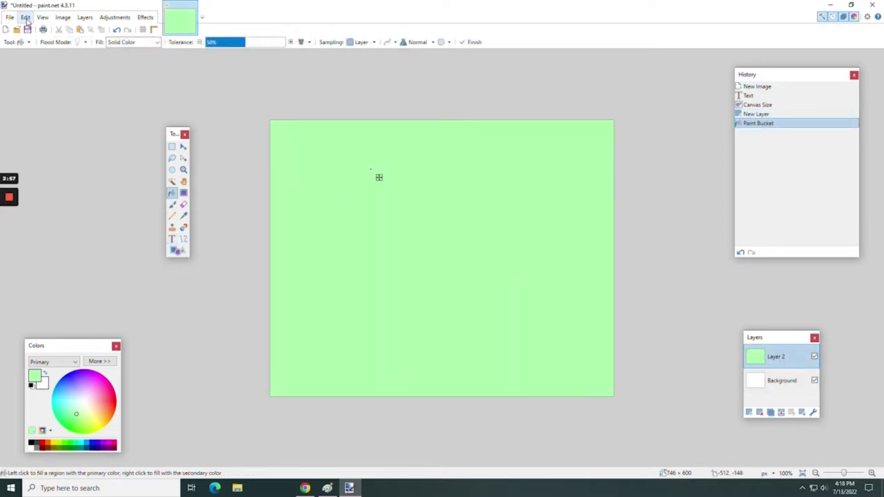
left_click(25, 17)
left_click(38, 30)
left_click(63, 376)
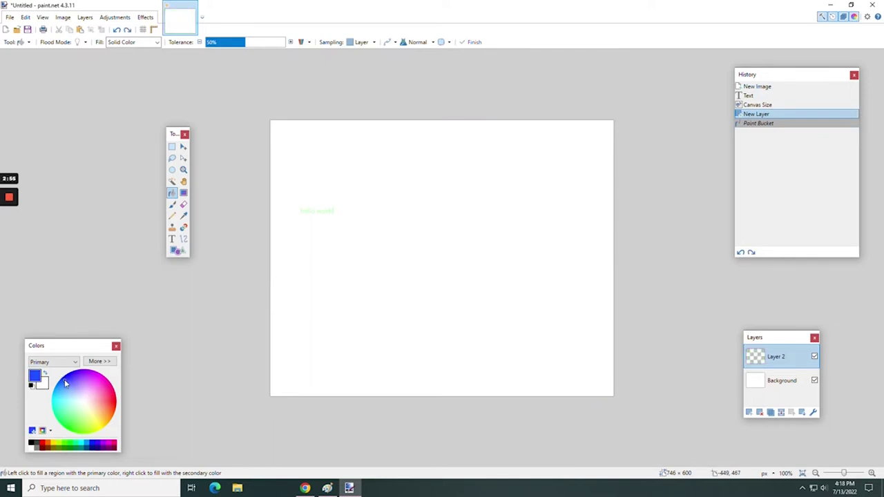
left_click(85, 18)
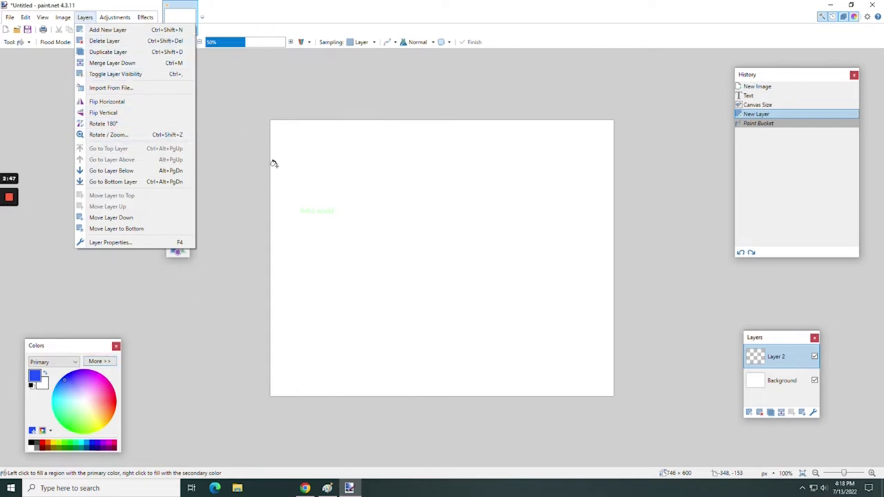
- Shift the colour to orange and flood Layer 2 with it, redoing the fill after an undo
mouse_move(76, 395)
left_mouse_down()
mouse_move(69, 408)
mouse_move(105, 415)
left_mouse_up()
left_click(298, 145)
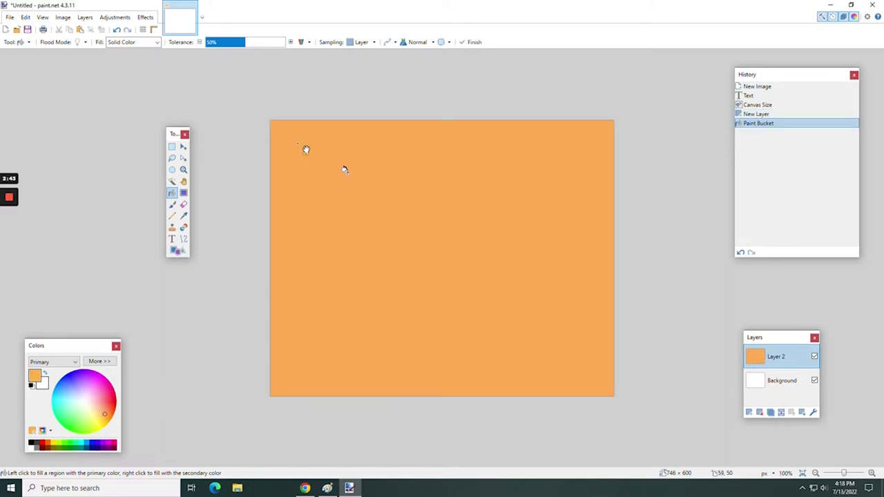
left_click(26, 17)
left_click(35, 30)
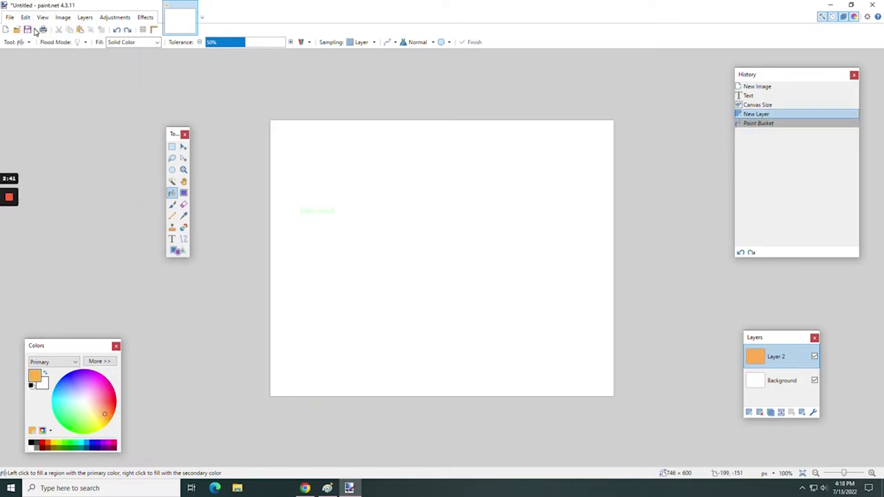
left_click(312, 159)
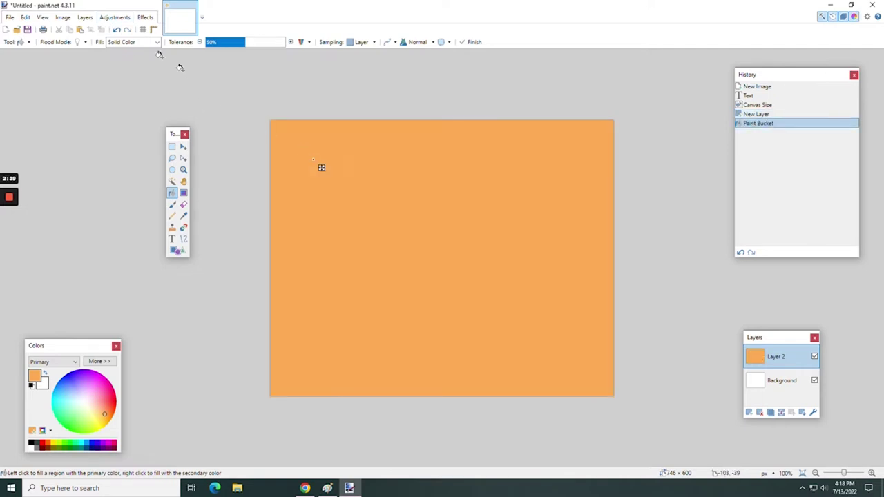
left_click(115, 19)
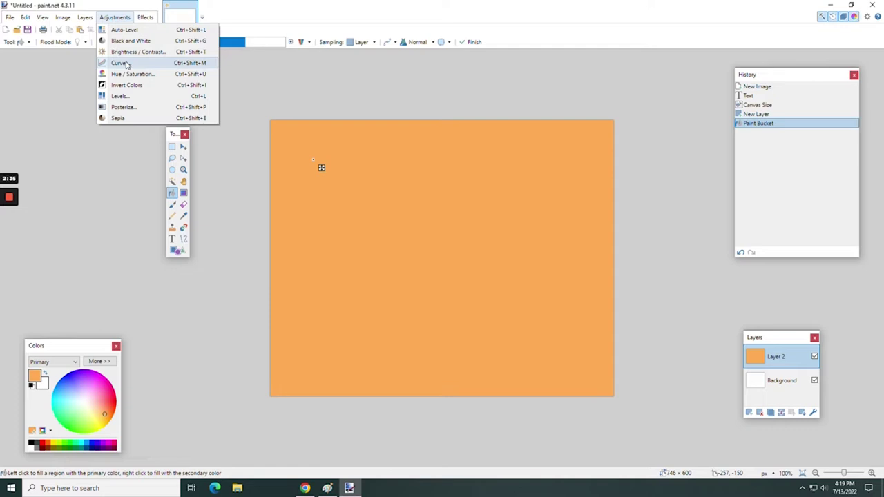
- Try Black and White, then Sepia on the orange layer, undoing each one
left_click(115, 18)
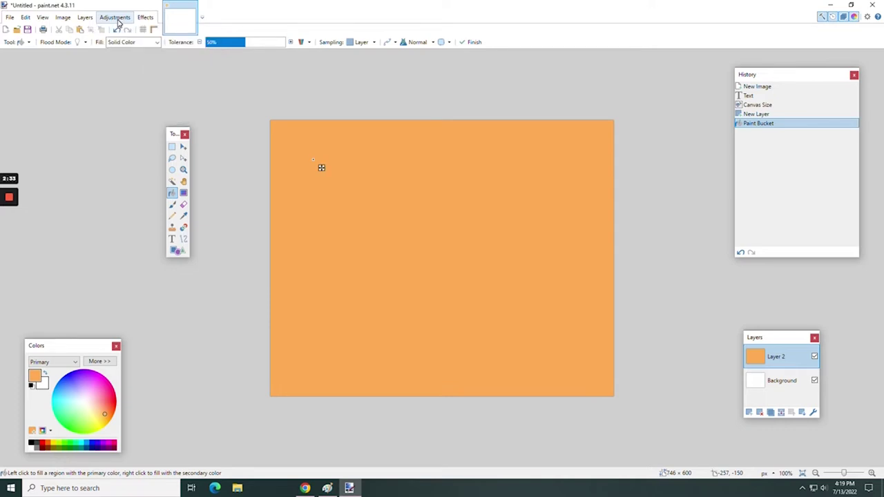
left_click(117, 20)
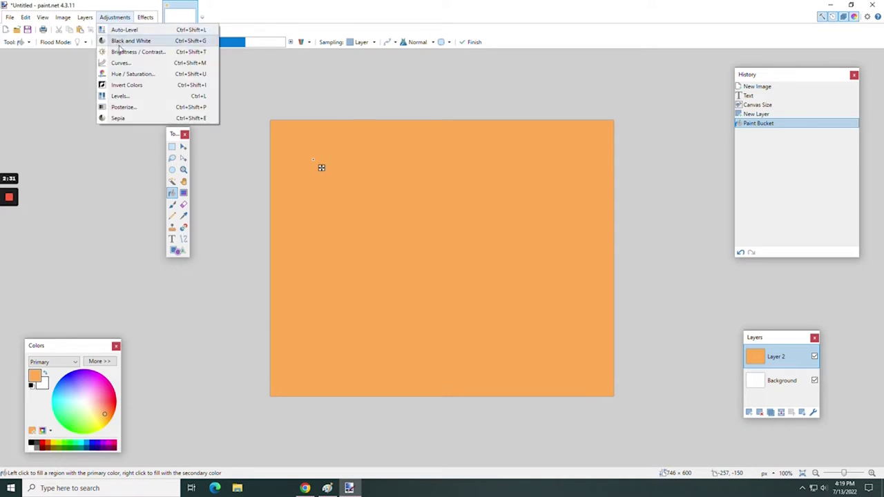
left_click(126, 41)
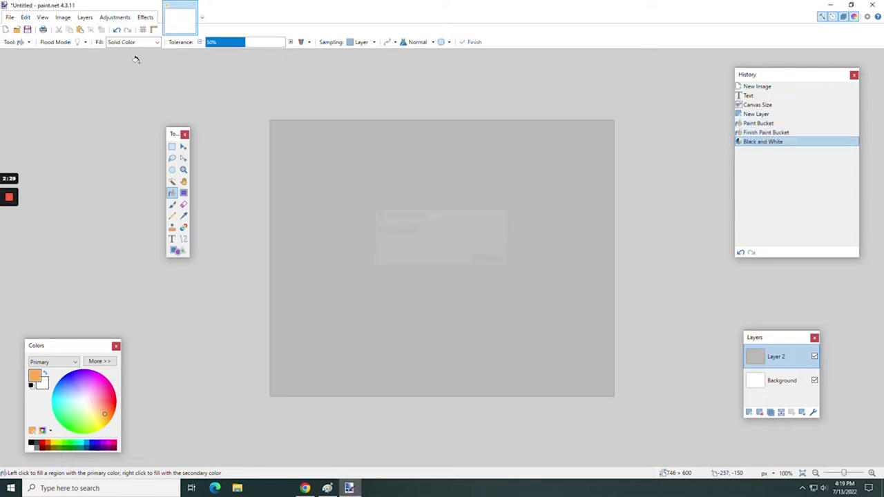
left_click(25, 17)
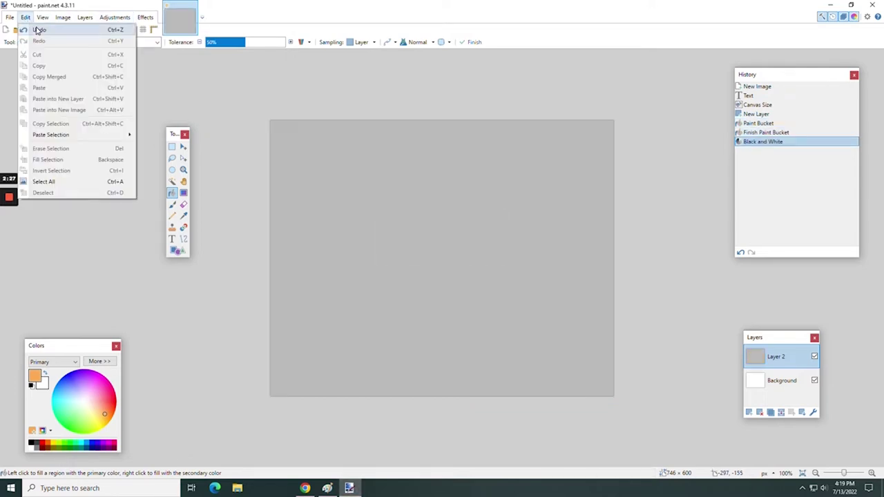
left_click(38, 28)
left_click(127, 118)
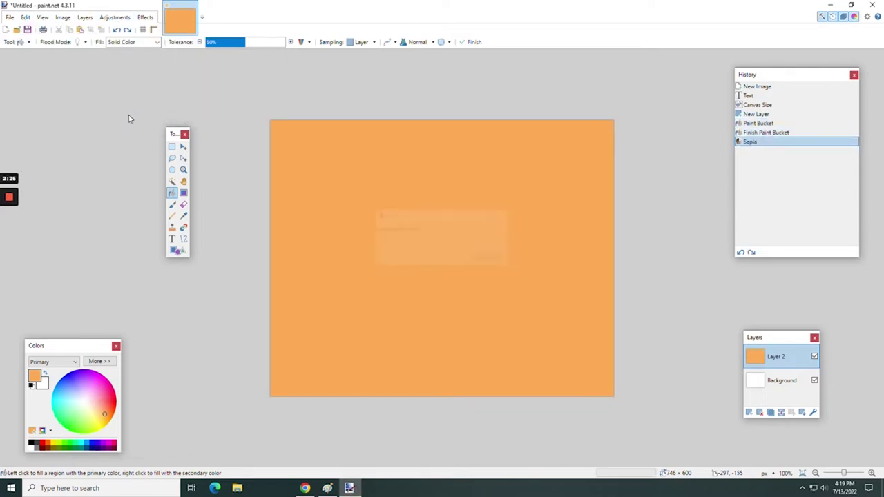
left_click(25, 17)
left_click(38, 29)
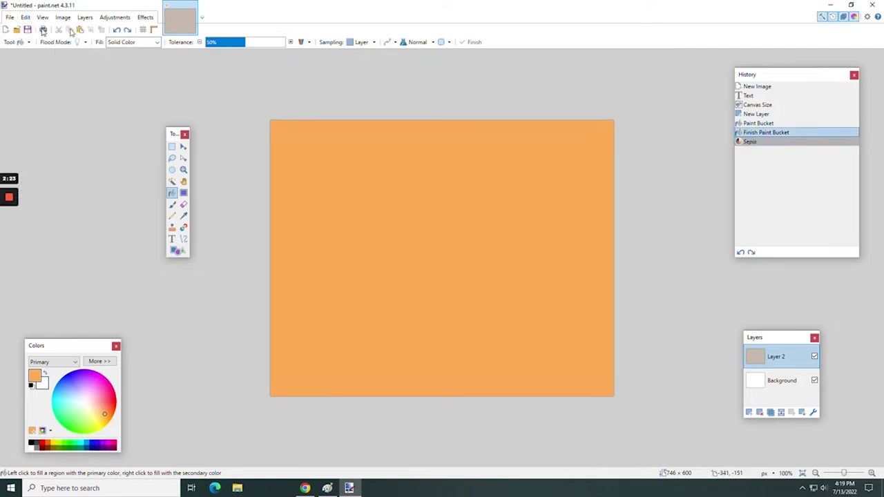
- Browse the Artistic, Blurs, Color and Photo effect submenus, then show the File menu
left_click(146, 19)
left_click(147, 18)
left_click(148, 20)
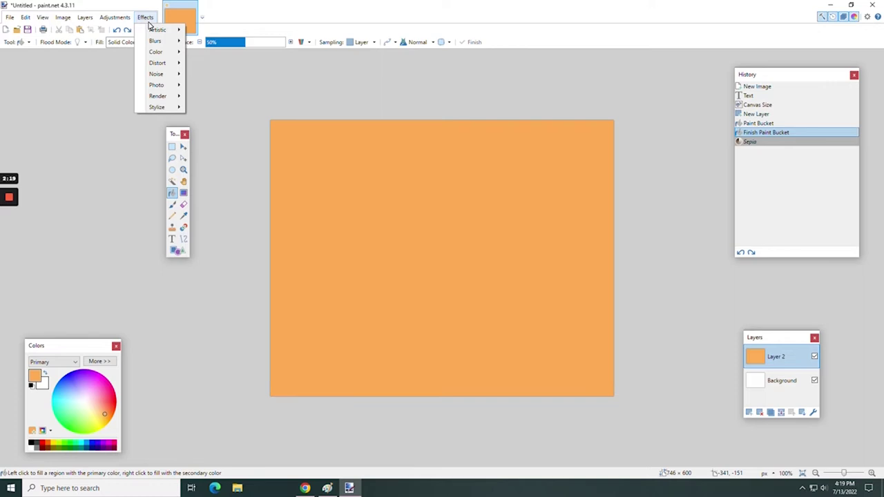
mouse_move(154, 55)
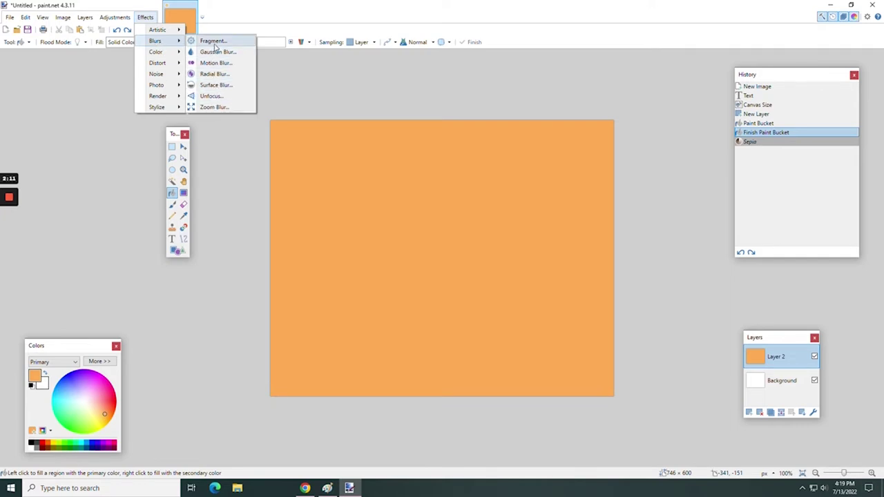
mouse_move(167, 90)
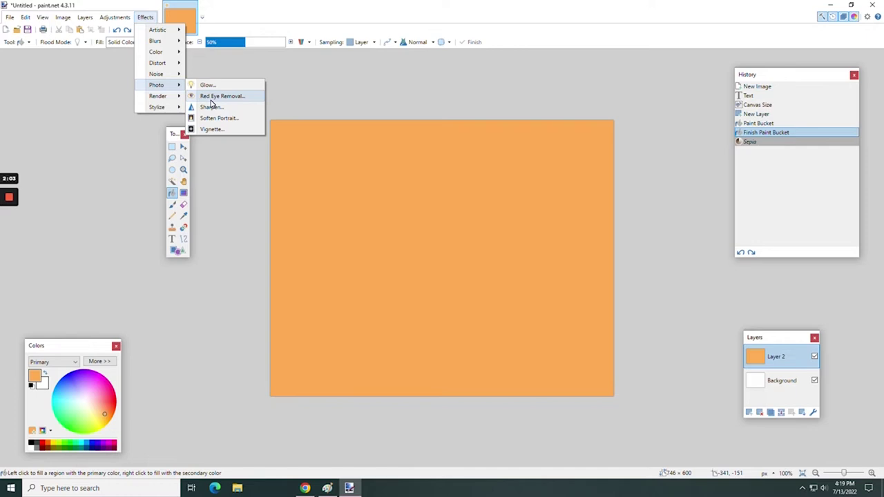
left_click(12, 17)
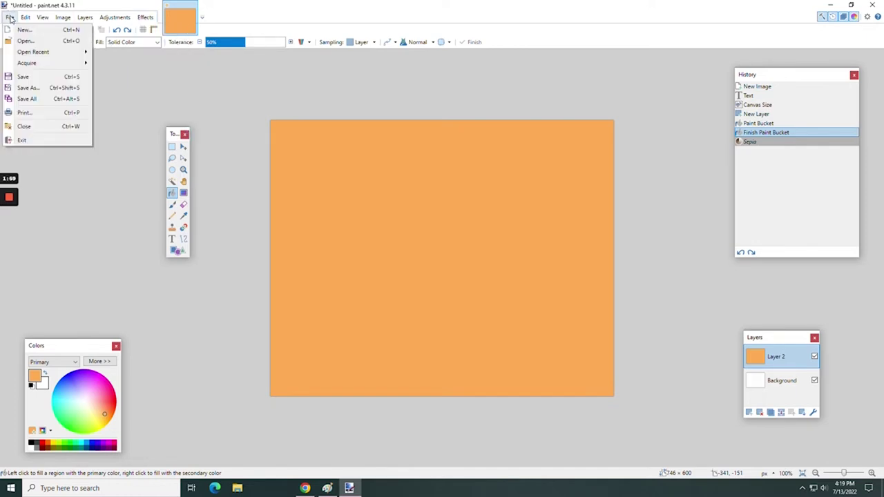
mouse_move(28, 66)
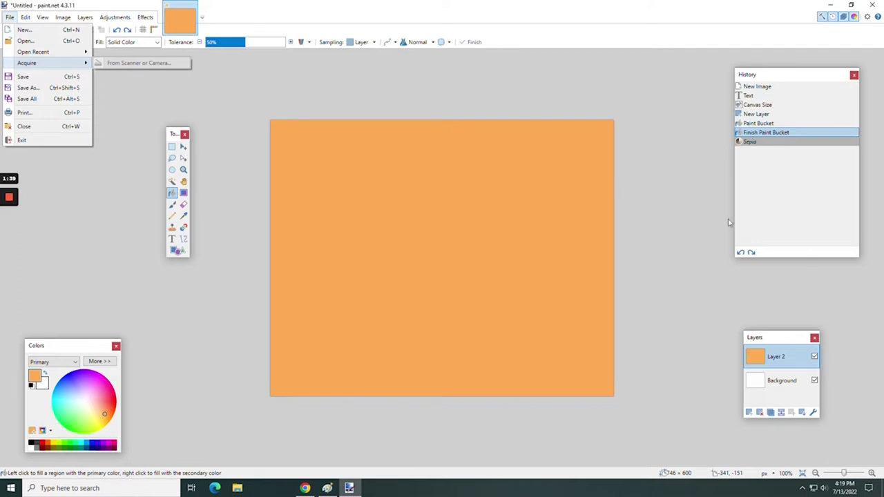
- Undo the orange fill, added layer, canvas resize and text back to New Image
left_click(783, 79)
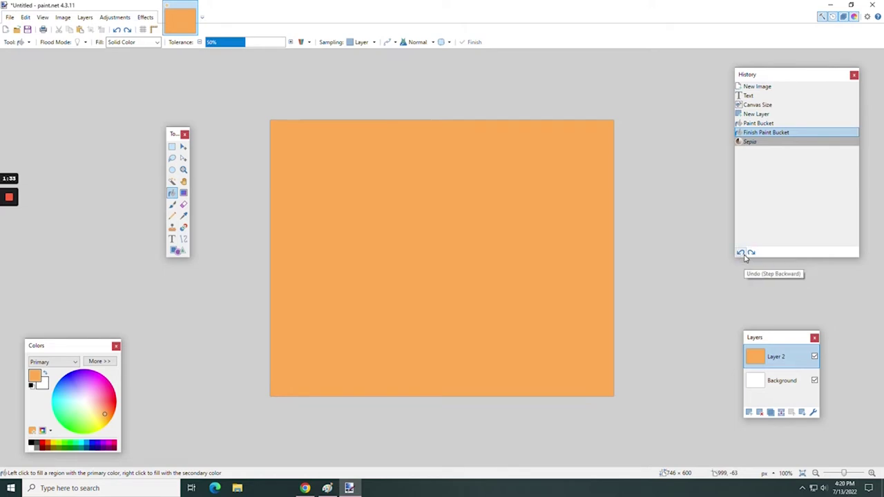
left_click(27, 18)
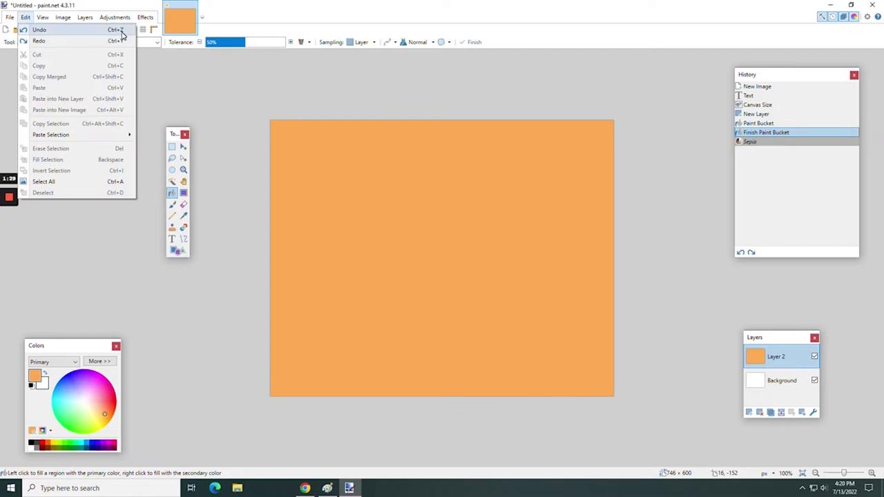
left_click(740, 253)
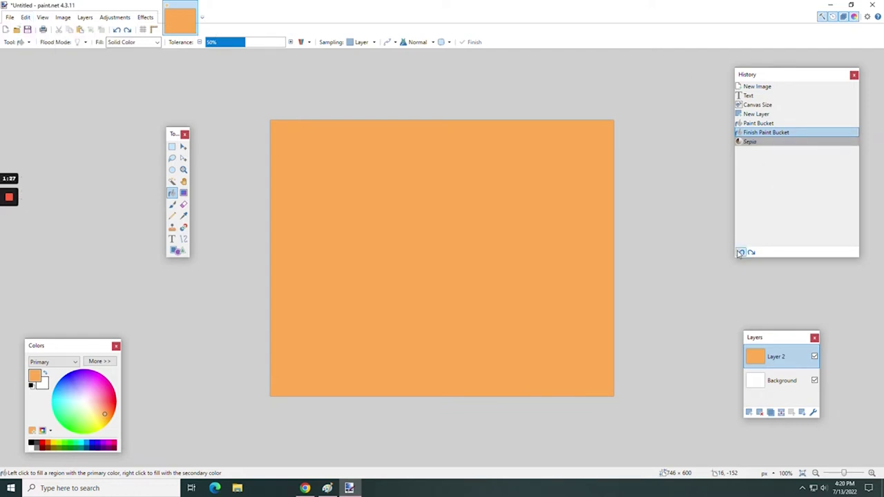
left_click(740, 253)
left_click(740, 253)
left_click(740, 253)
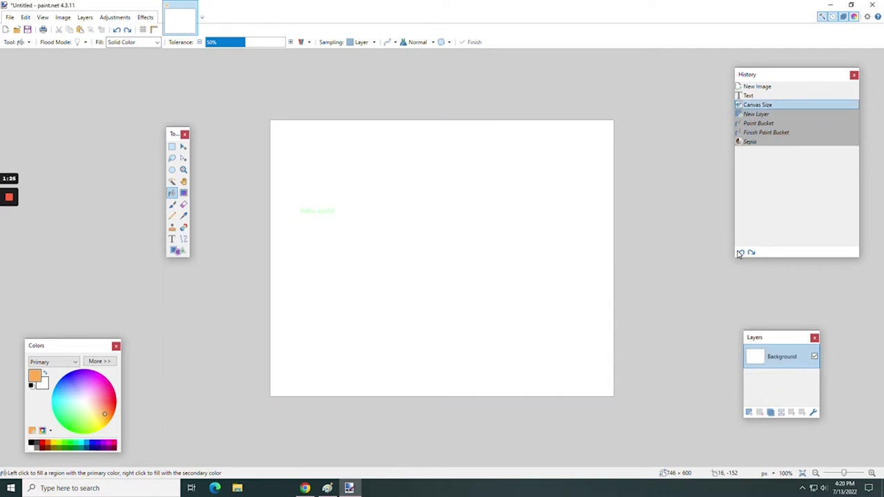
left_click(740, 253)
left_click(740, 253)
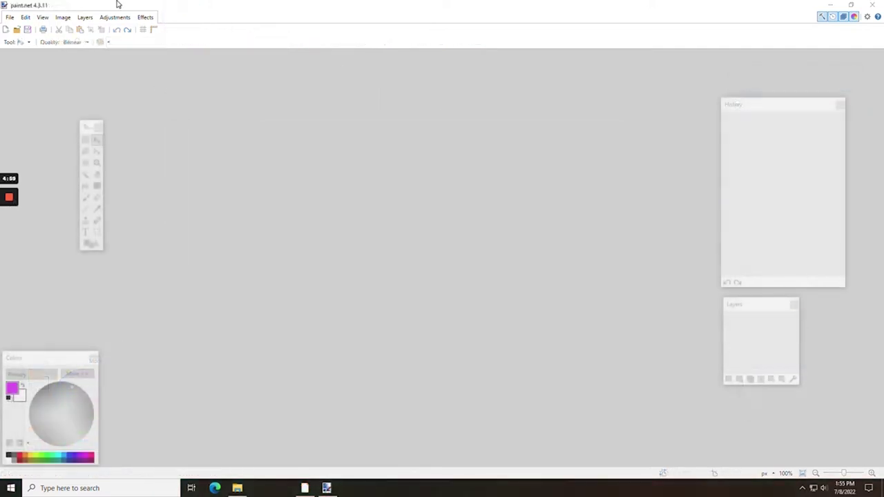
- Restore the window and try dragging Sender1.png from the desktop Paint.net folder into paint.net
left_click_drag(116, 3, 224, 69)
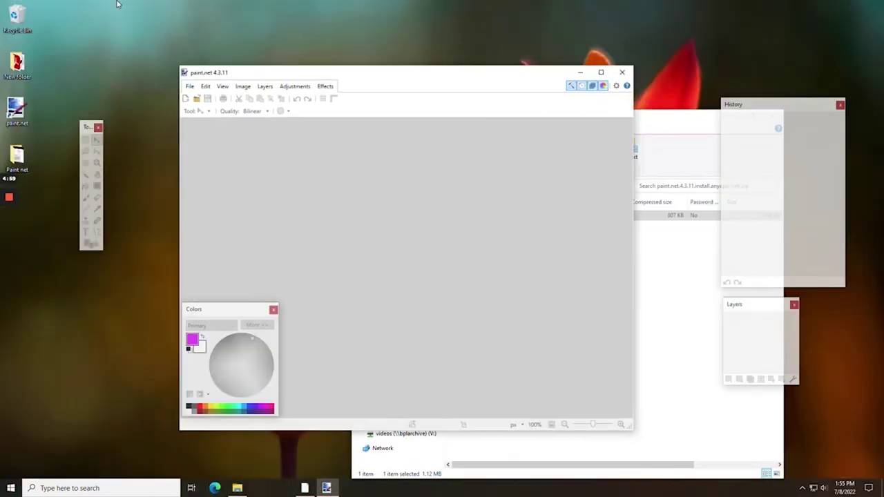
double_click(24, 157)
left_click(493, 115)
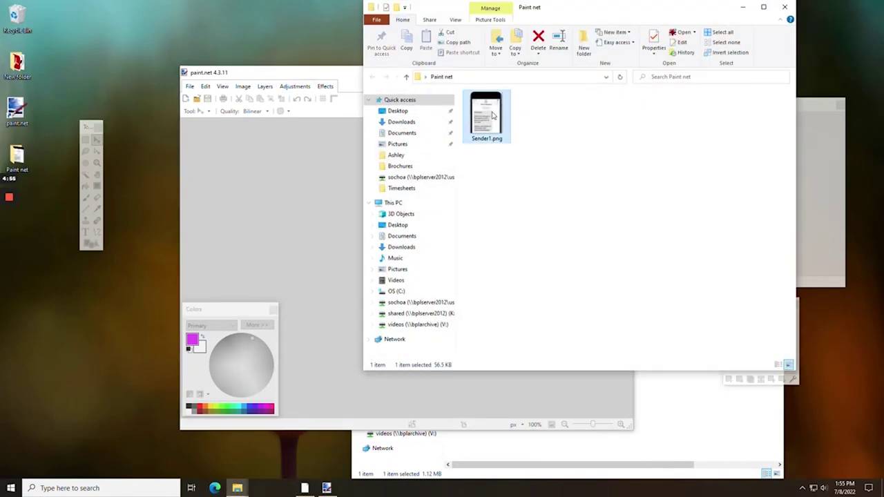
left_click_drag(493, 116, 276, 207)
- Open Sender1.png from the Paint.net folder via File > Open
left_click(195, 91)
left_click(190, 86)
left_click(198, 107)
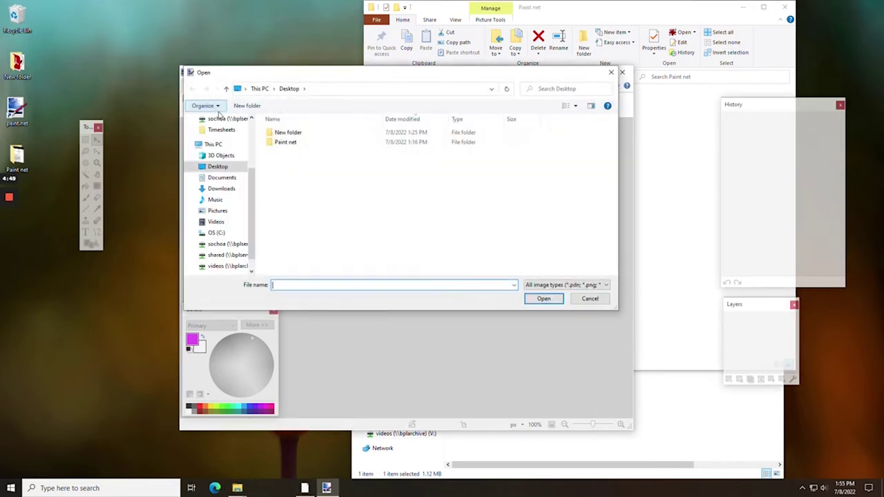
double_click(286, 143)
left_click(289, 145)
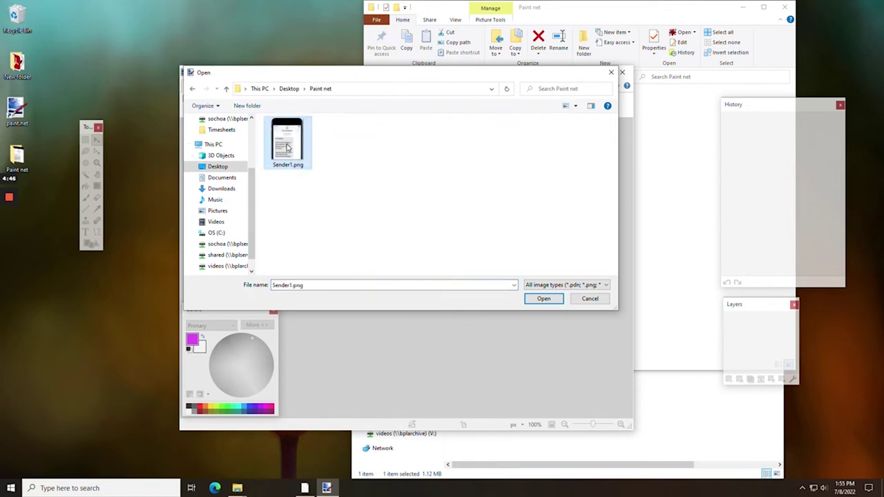
double_click(289, 146)
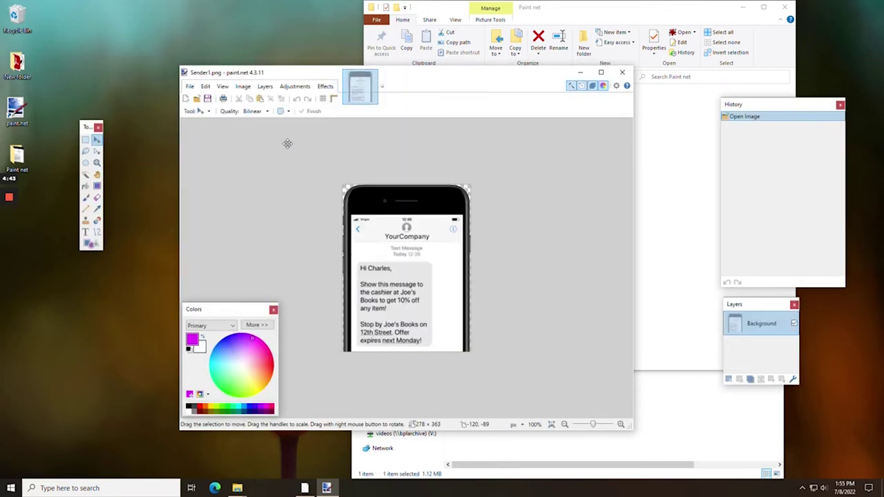
- Maximize the window, zoom to 200%, and rectangle-select the recipient's name after 'Hi'
left_click_drag(407, 70, 304, 50)
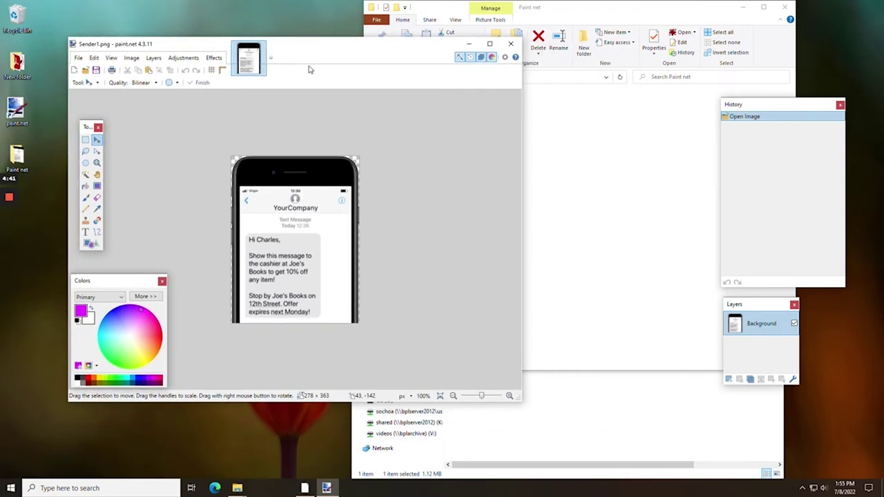
double_click(396, 50)
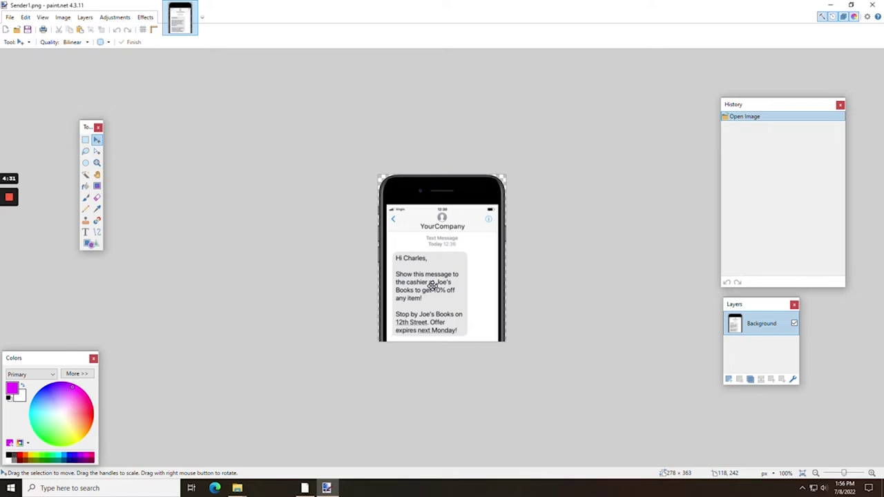
scroll(433, 285, "up", 2)
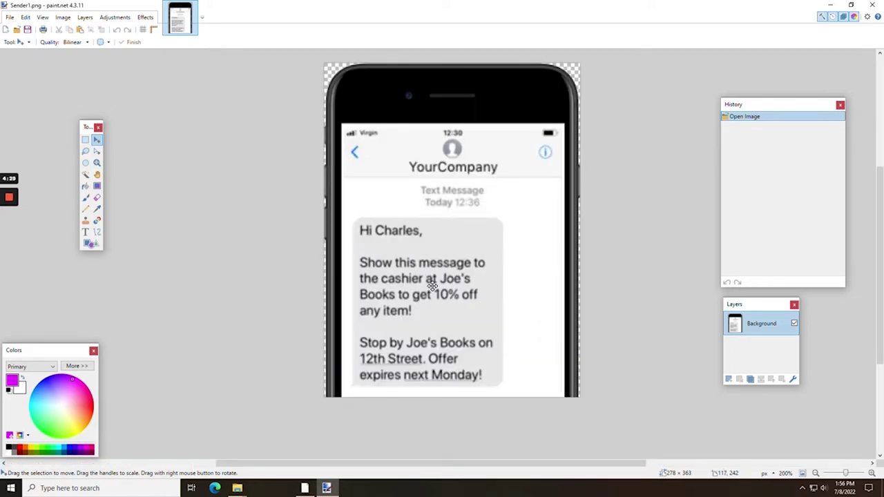
left_click(87, 140)
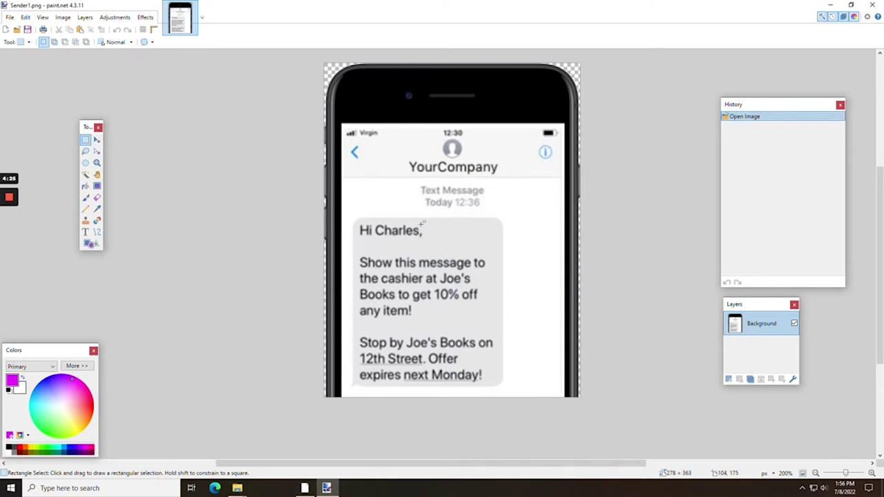
left_click_drag(422, 223, 376, 235)
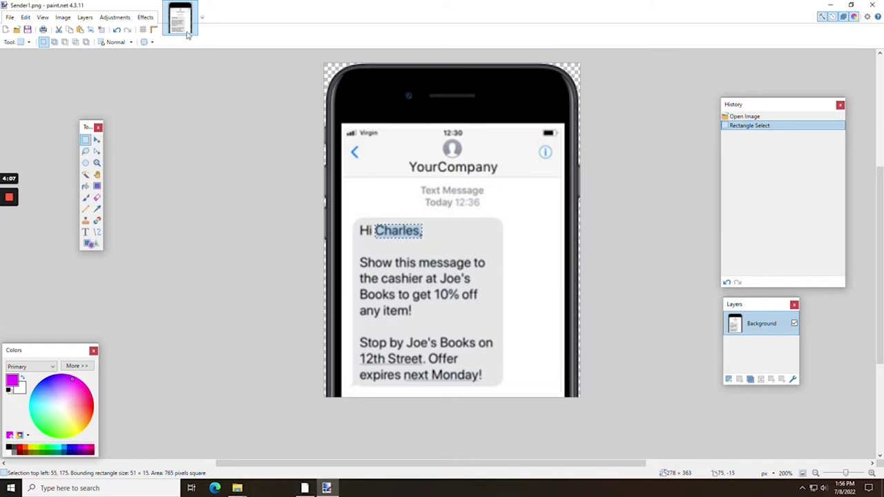
left_click(146, 17)
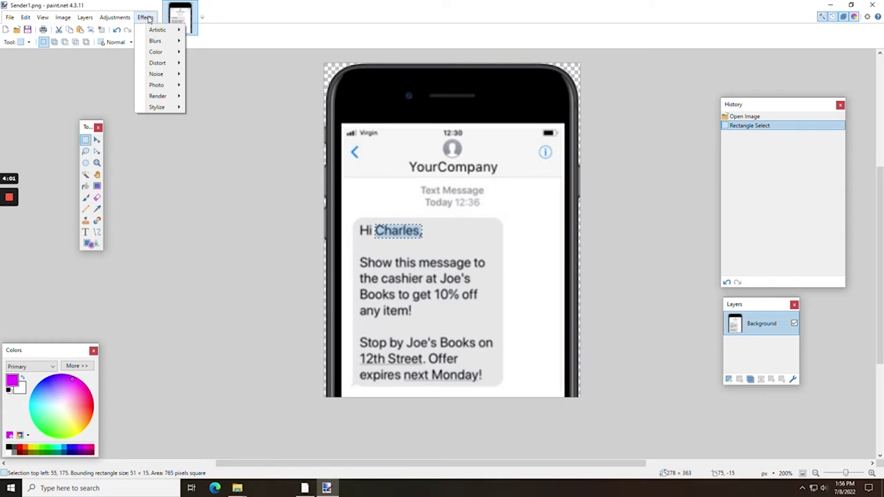
- Preview Distort > Pixelate on the selected name and move its dialog to reveal the greeting
mouse_move(156, 87)
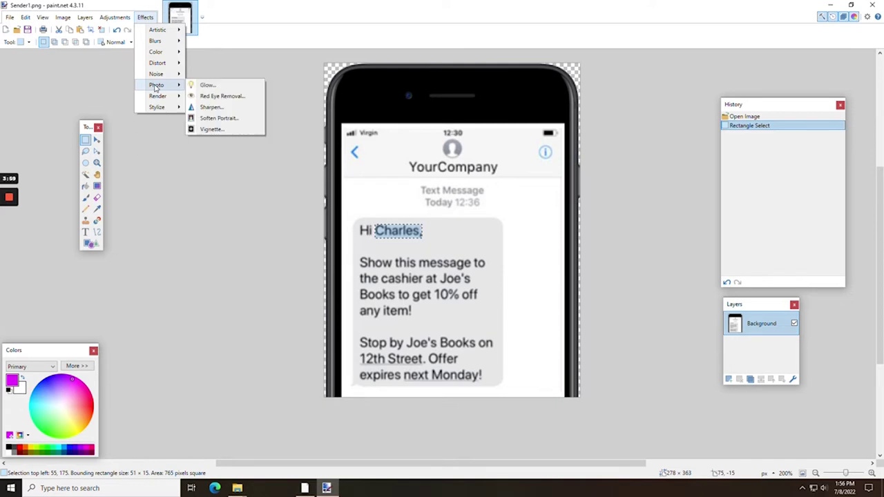
mouse_move(158, 40)
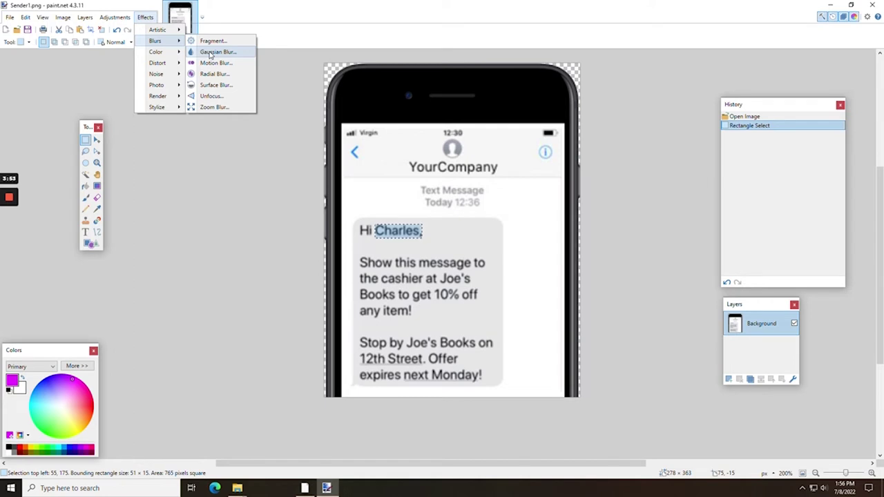
mouse_move(163, 63)
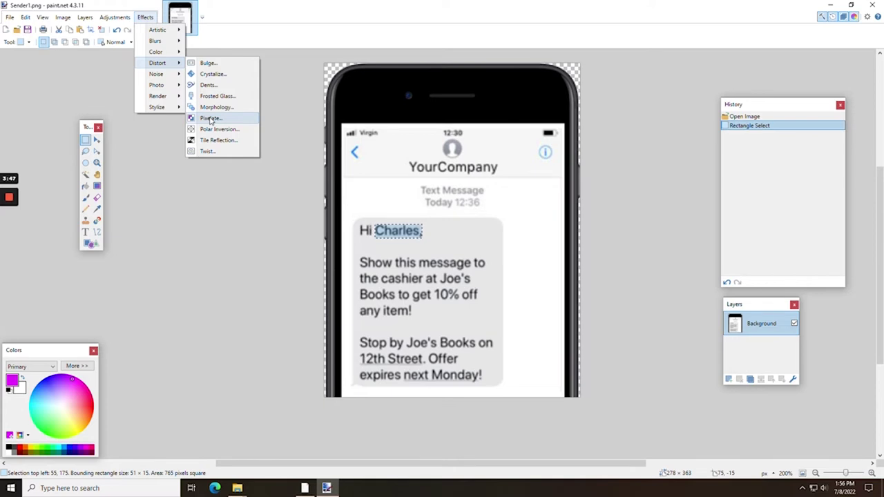
left_click(211, 119)
left_click_drag(462, 217, 448, 297)
- Pixelate the name at cell size 11, then undo the pixelation
left_click_drag(367, 319, 377, 319)
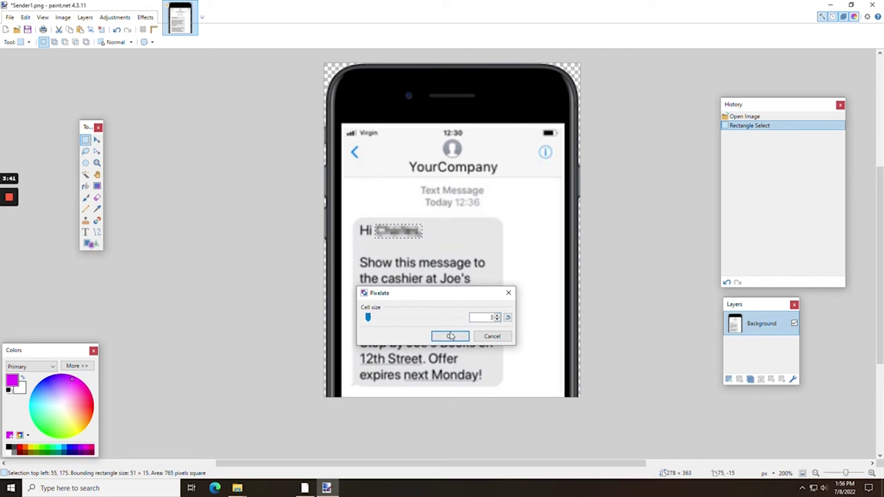
left_click(498, 315)
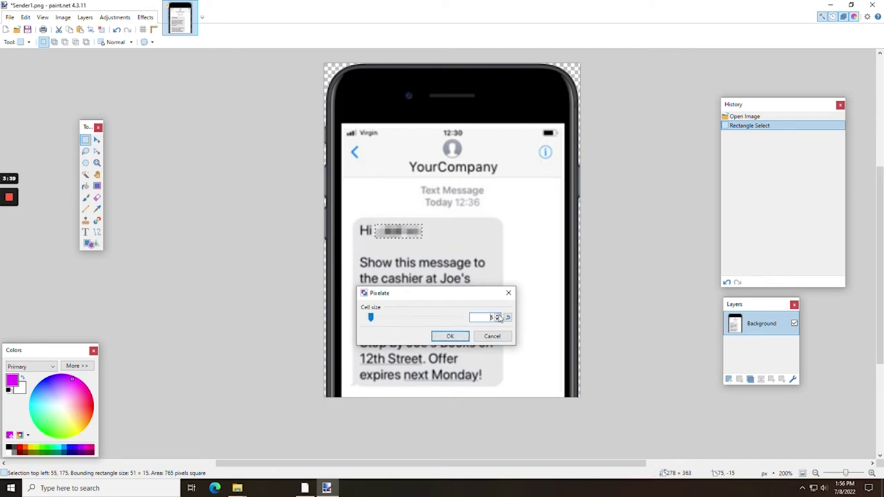
left_click(497, 315)
left_click(498, 315)
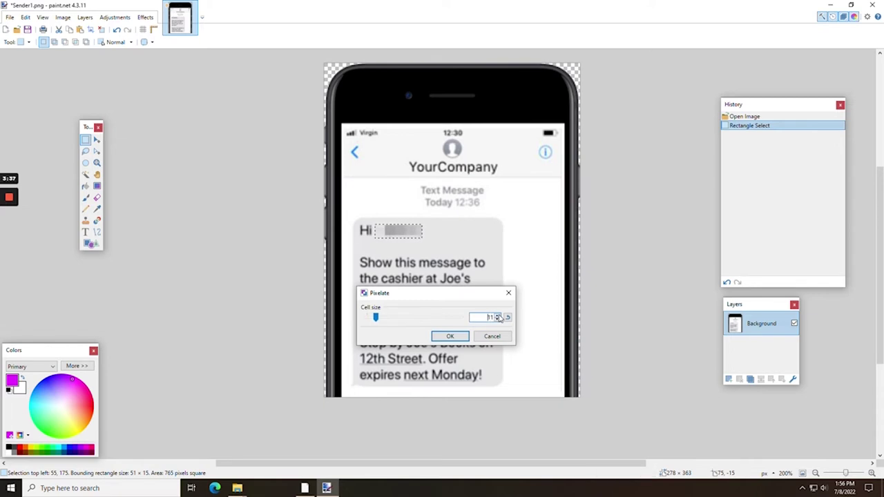
left_click(449, 337)
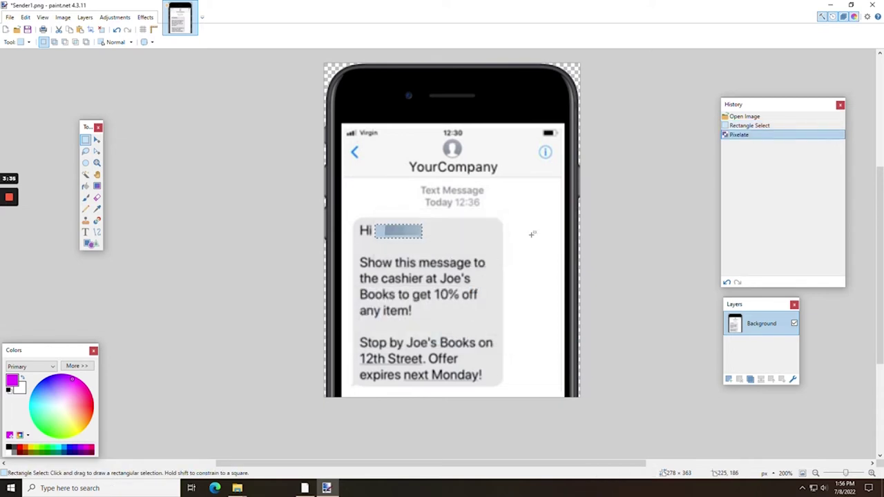
left_click(532, 235)
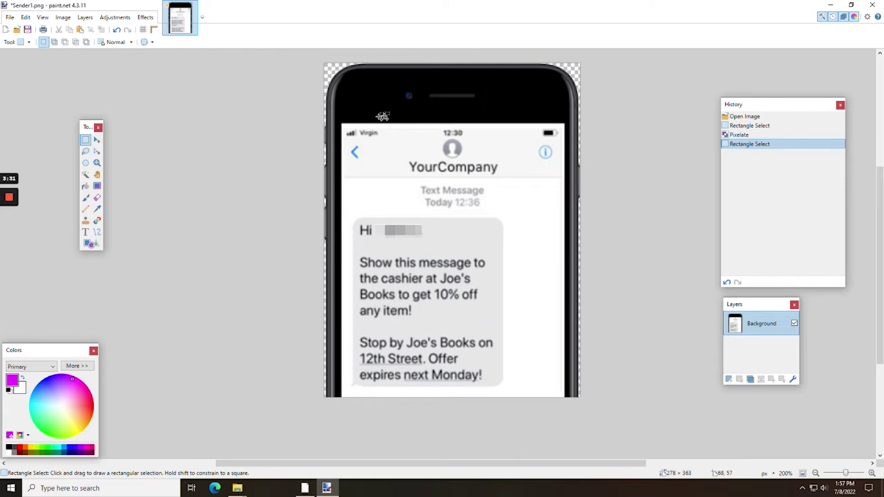
key("ctrl+z")
key("ctrl+z")
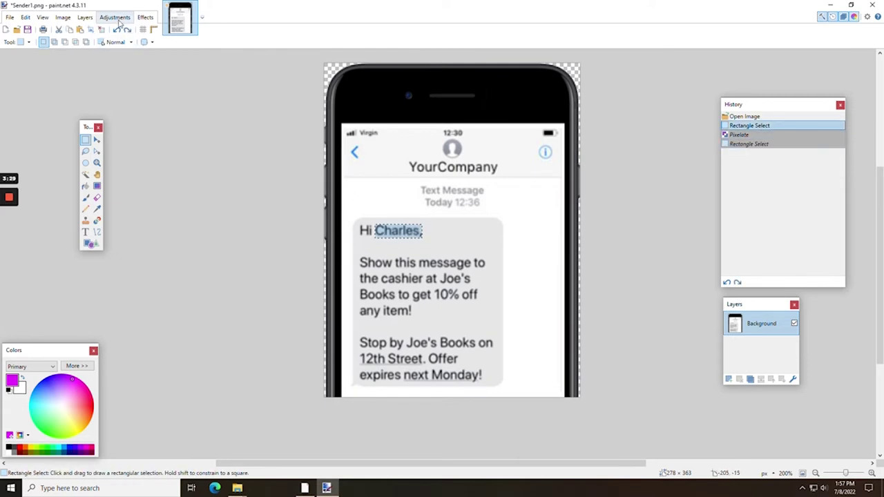
left_click(115, 17)
- Bring up Blurs > Gaussian Blur settings and move the dialog lower over the image
mouse_move(145, 18)
mouse_move(155, 55)
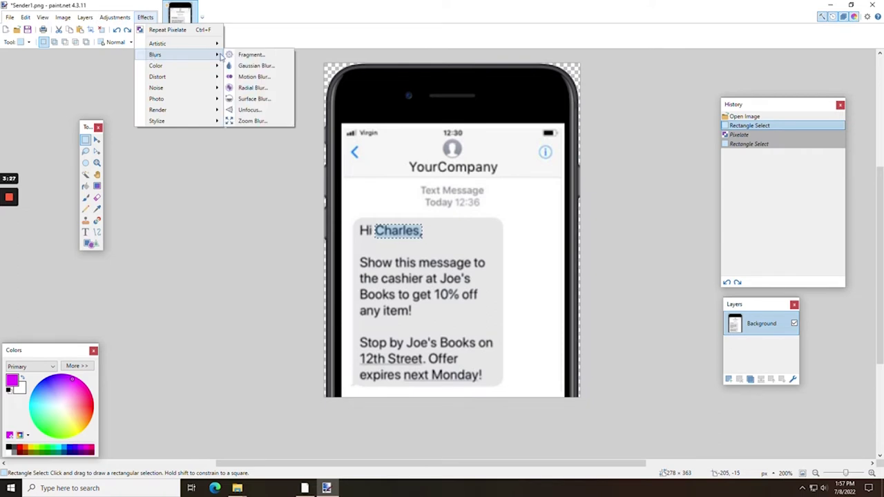
left_click(254, 67)
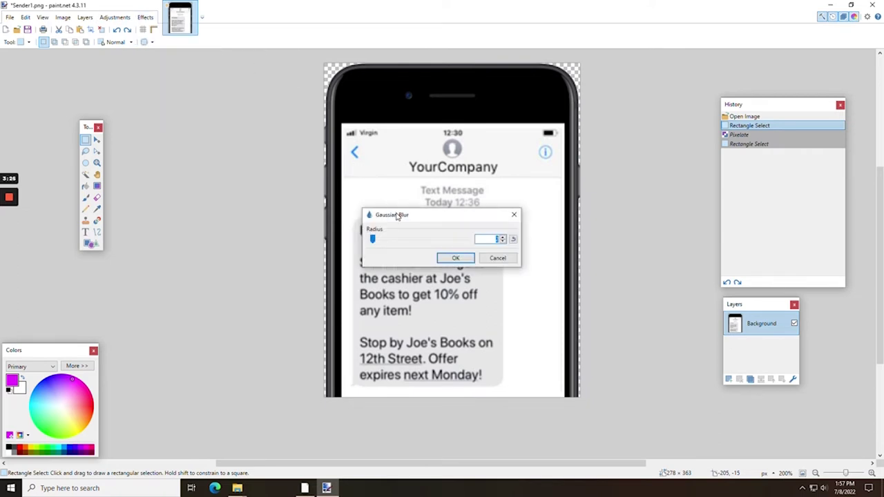
left_click_drag(401, 215, 407, 288)
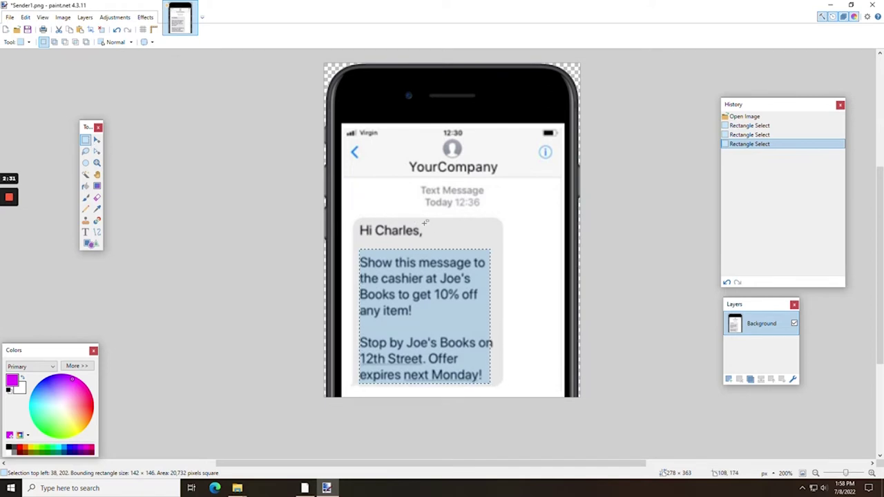
- Rectangle-select the recipient's name and invert the selection to everything else
left_click_drag(425, 223, 374, 238)
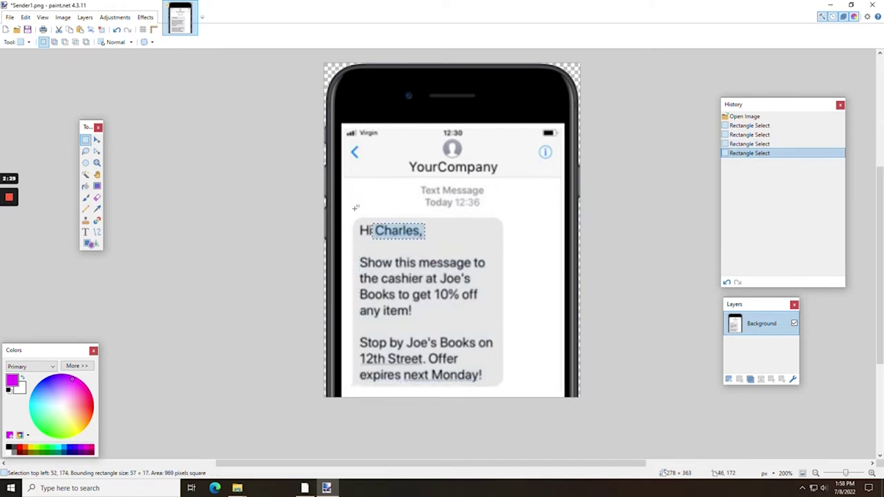
left_click(61, 17)
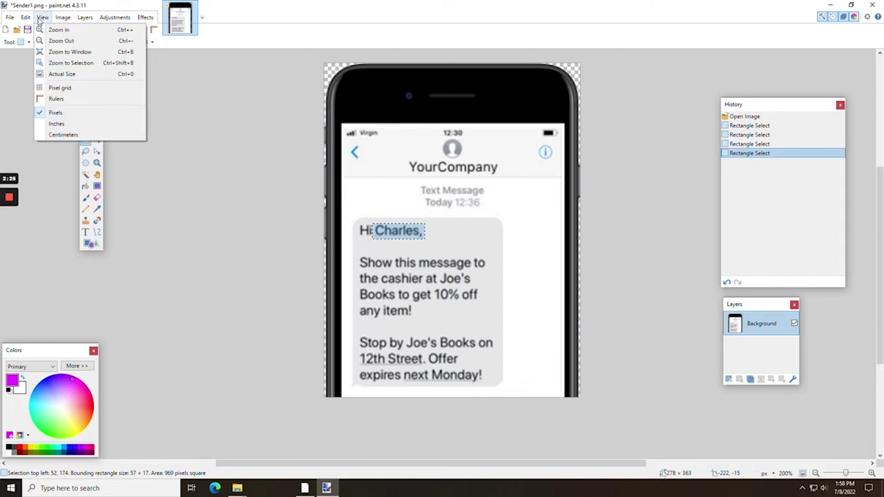
left_click(44, 17)
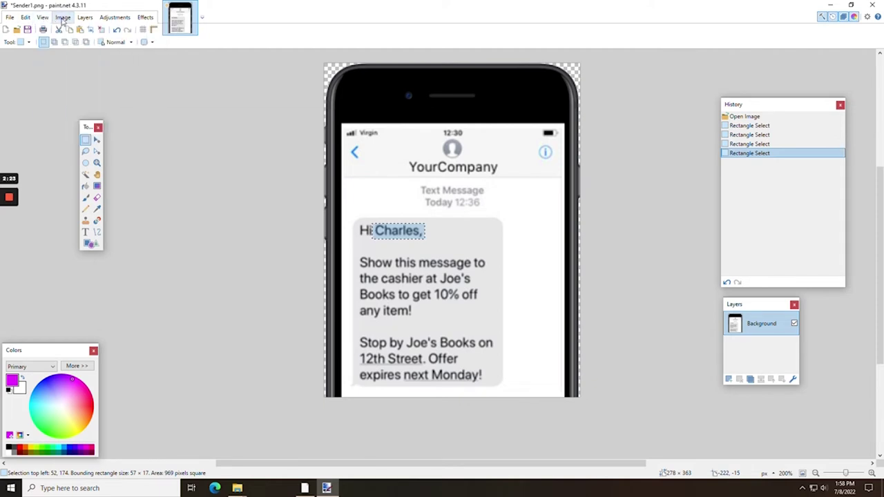
left_click(43, 18)
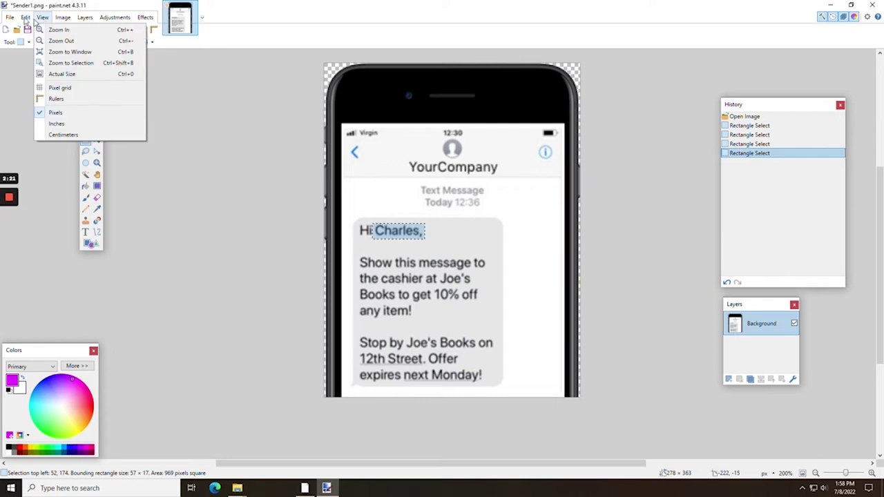
mouse_move(21, 20)
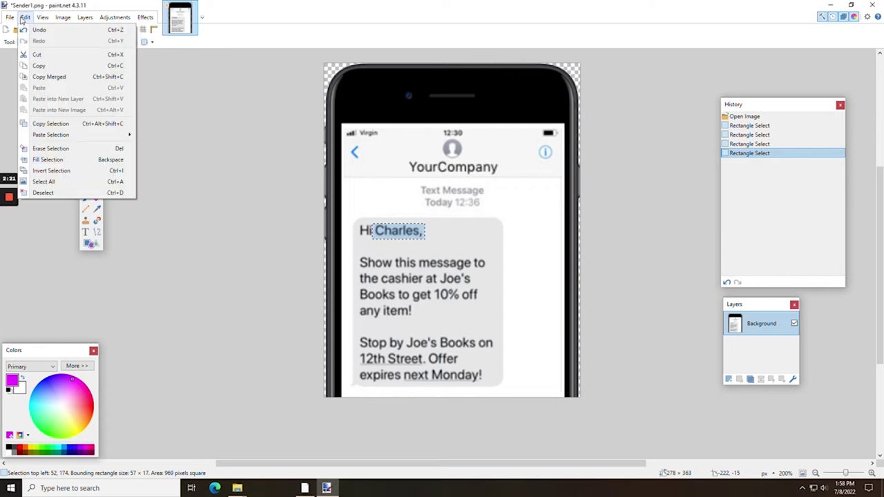
left_click(52, 170)
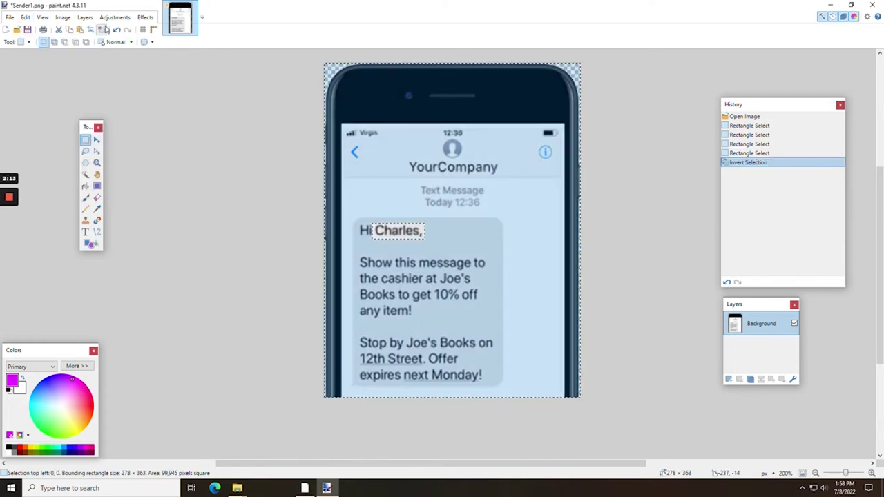
- Apply Gaussian Blur to everything except the name, then deselect
left_click(114, 18)
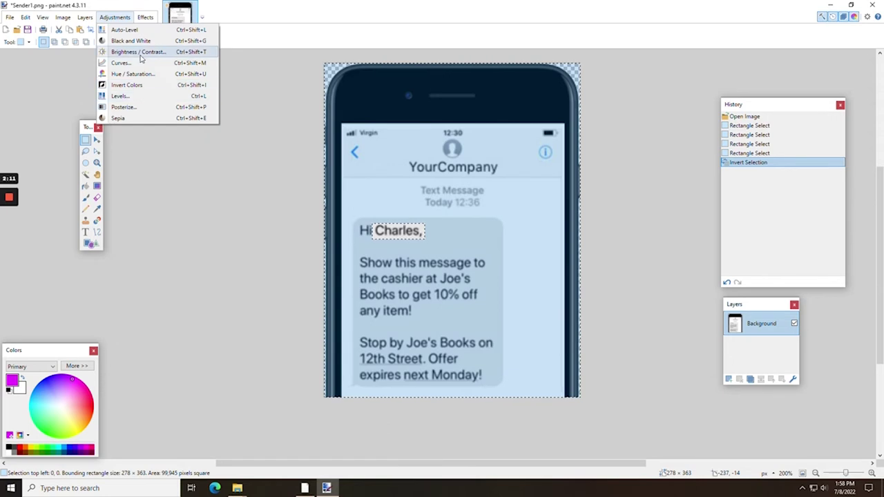
mouse_move(145, 17)
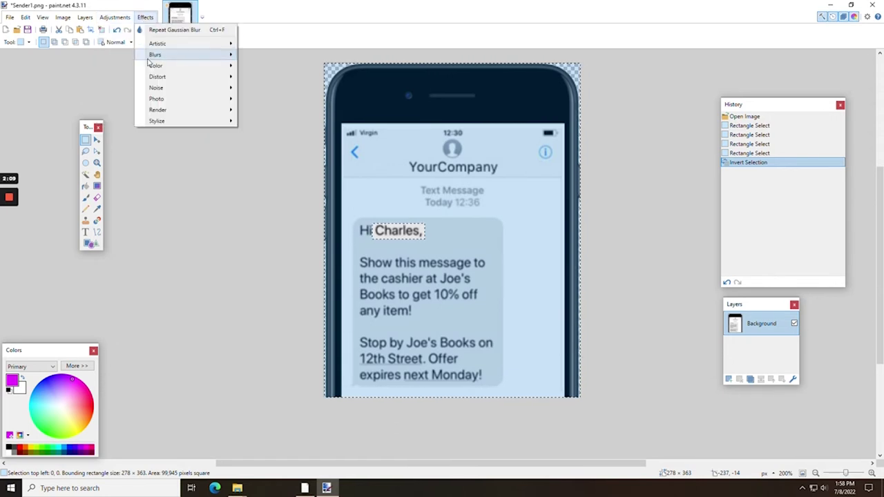
mouse_move(157, 55)
left_click(261, 65)
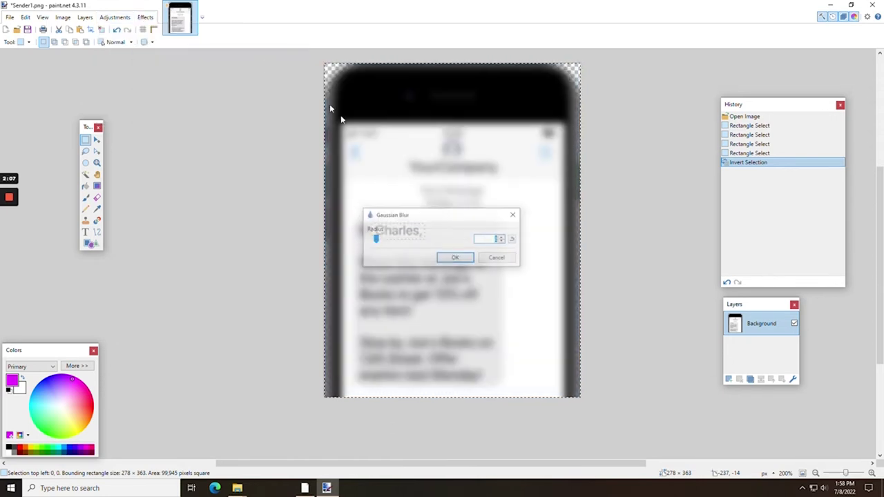
left_click_drag(434, 215, 640, 201)
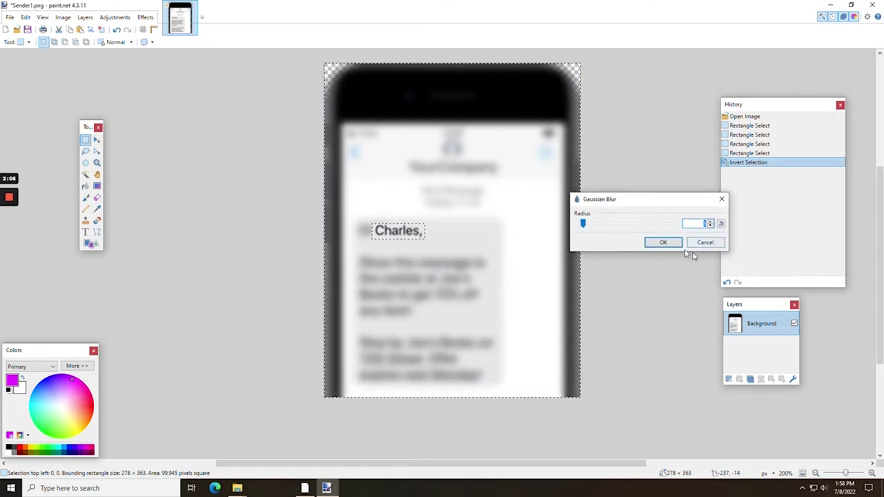
left_click(663, 243)
left_click(619, 174)
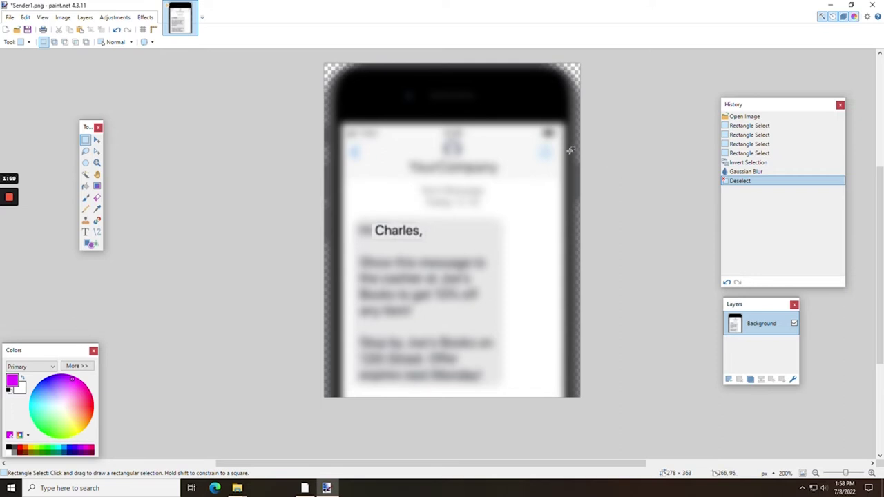
- Undo the deselect and Gaussian Blur, then step back in History to only the name selected
left_click(26, 17)
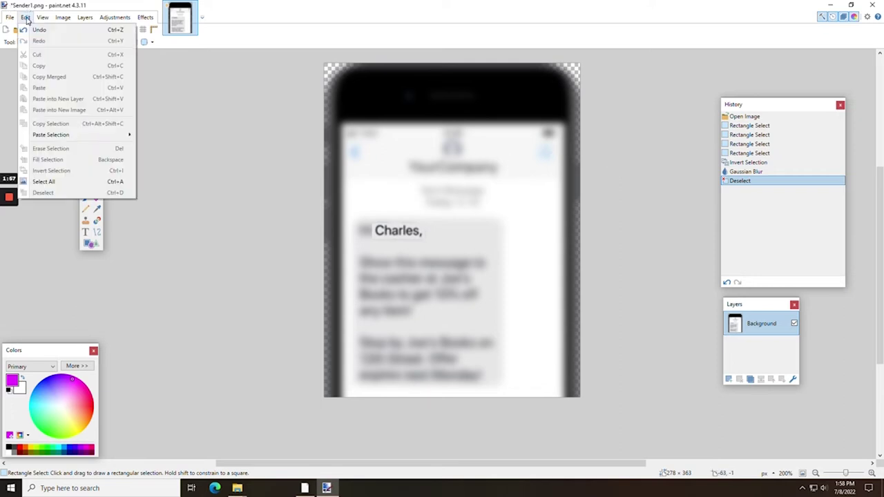
left_click(28, 29)
left_click(25, 17)
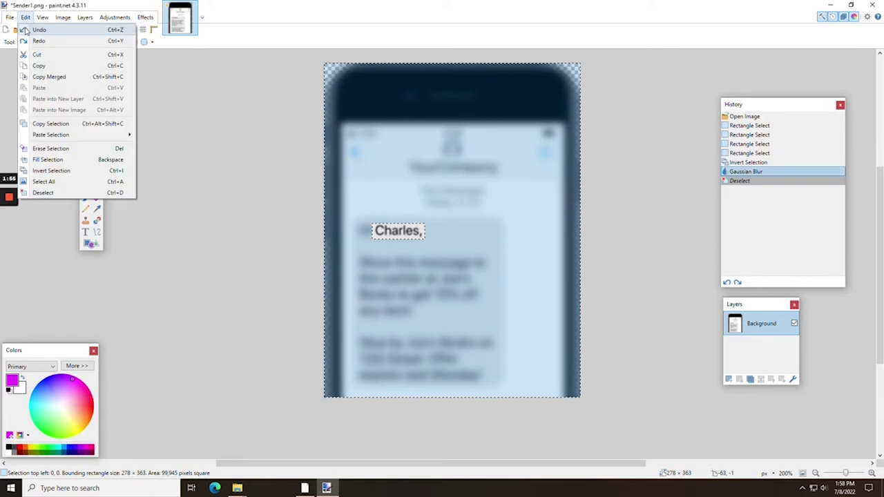
left_click(27, 29)
left_click(503, 195)
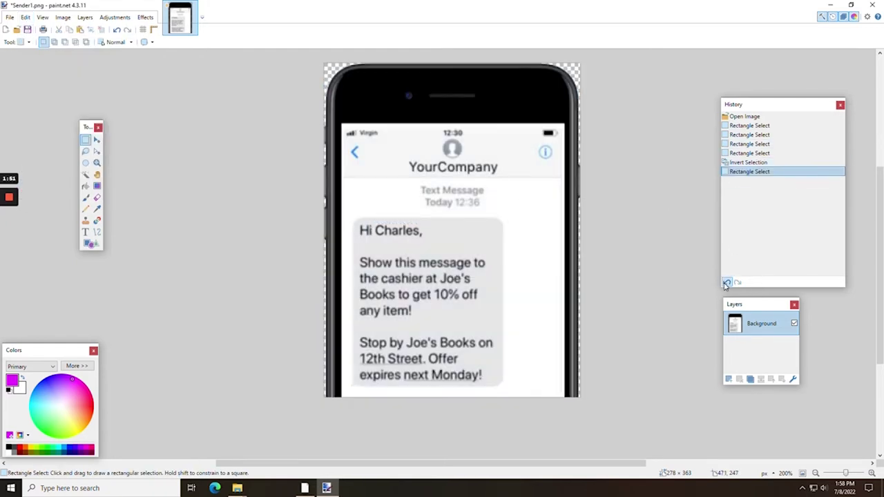
left_click(727, 282)
left_click(727, 283)
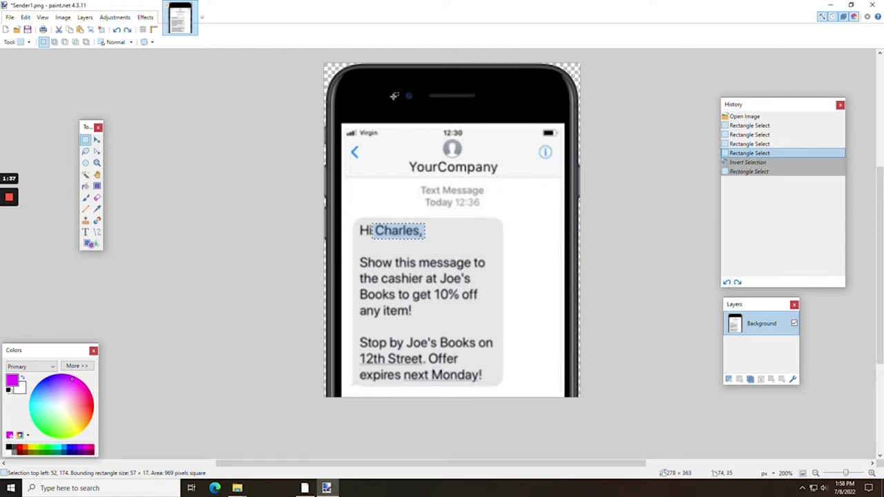
- Resize the whole image by percentage to 20%, making it 56 × 73 pixels
left_click(70, 21)
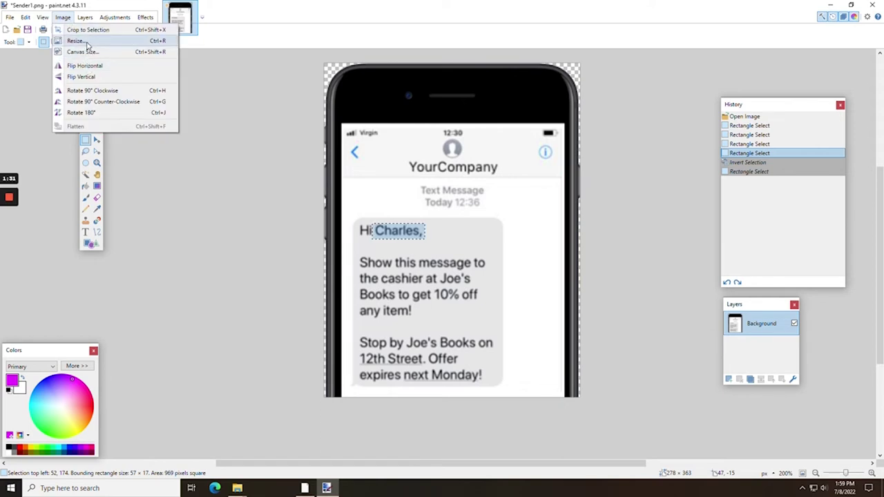
left_click(75, 41)
left_click_drag(434, 157, 735, 158)
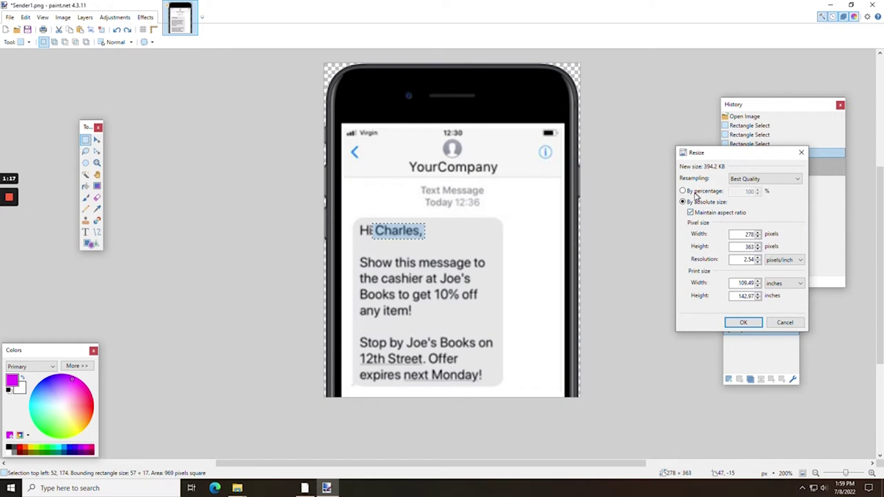
left_click(697, 193)
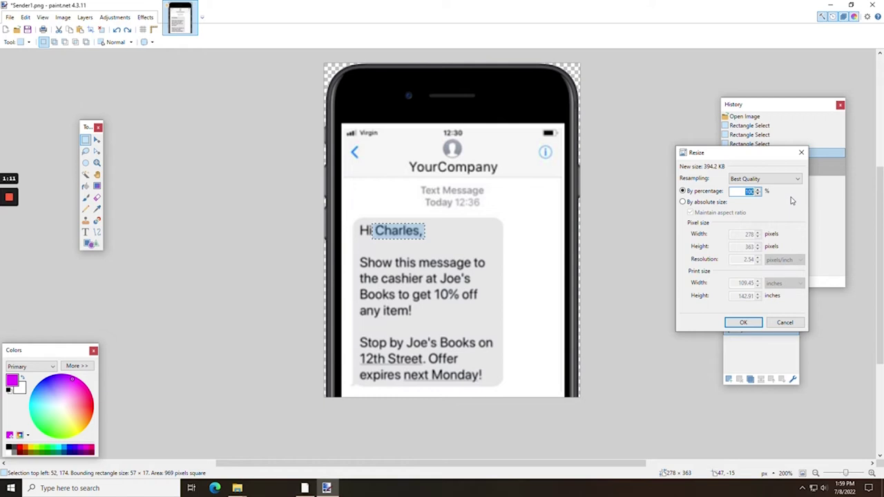
type("20")
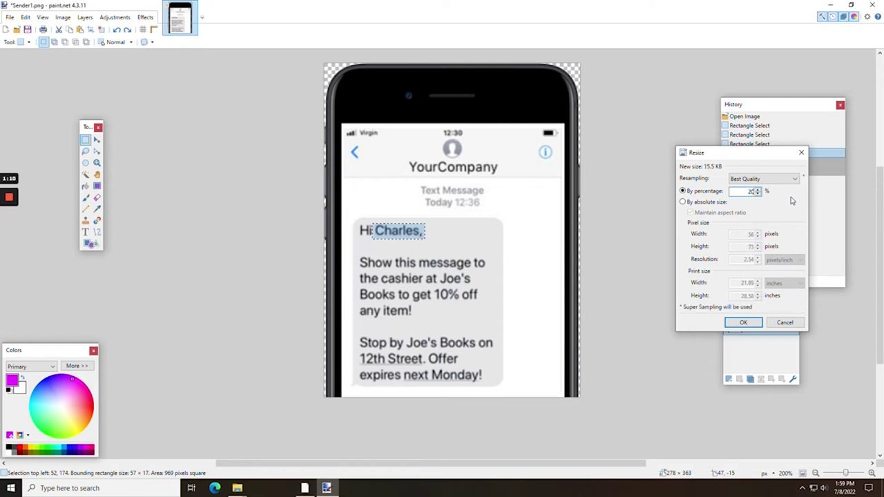
left_click(739, 323)
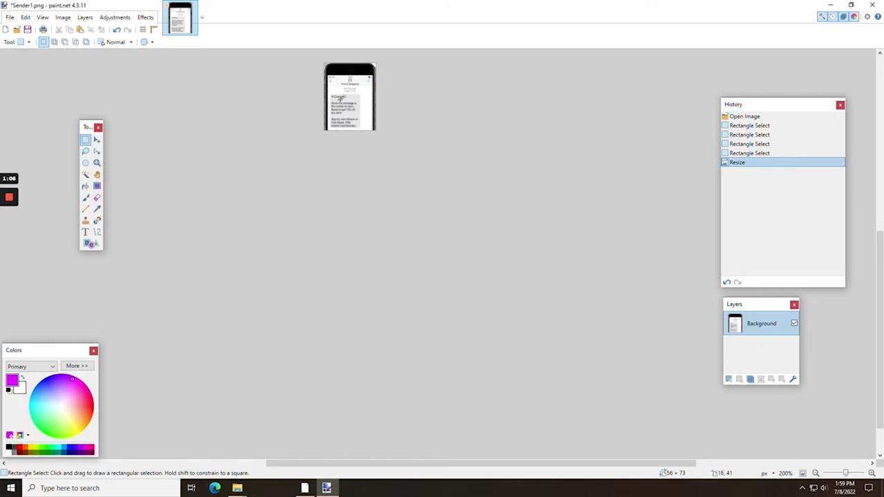
- Undo the 20% shrink and enlarge the image by 200 percent instead
left_click(25, 18)
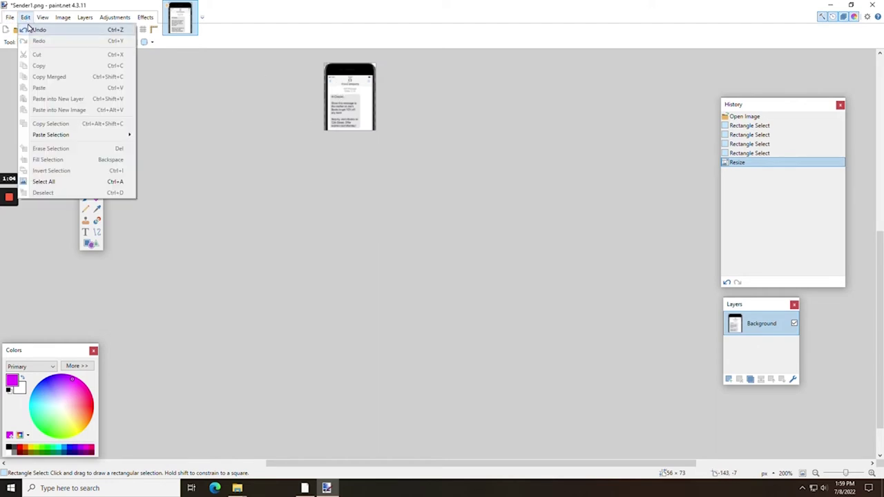
left_click(31, 29)
left_click(63, 18)
left_click(64, 39)
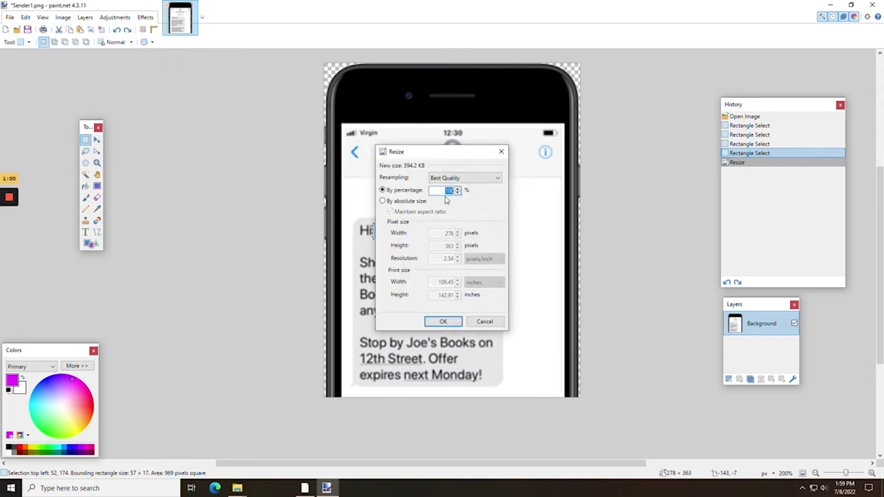
type("200")
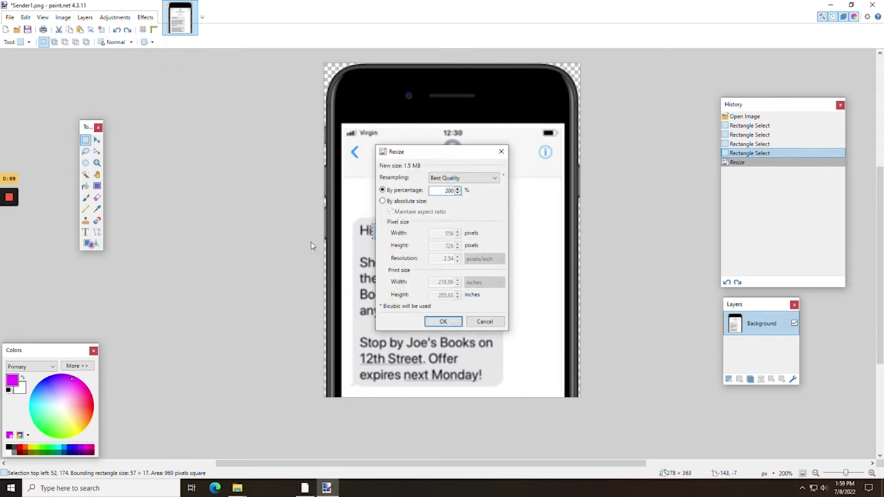
left_click(449, 319)
- Undo the 200% enlargement, returning the screenshot to 278 × 363
scroll(614, 297, "down", 5)
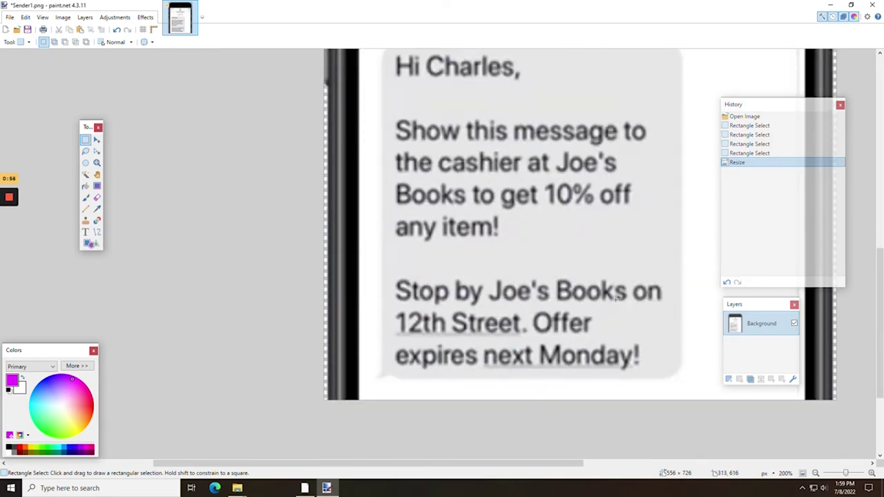
scroll(617, 298, "up", 5)
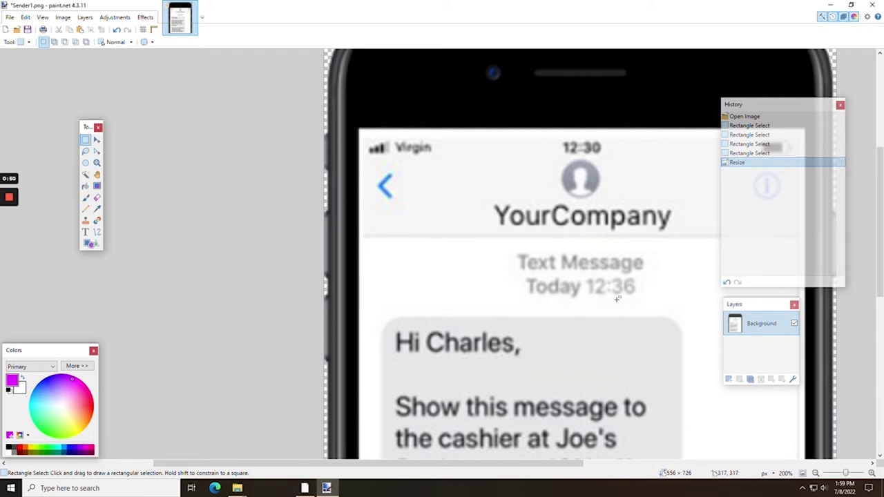
key("ctrl+z")
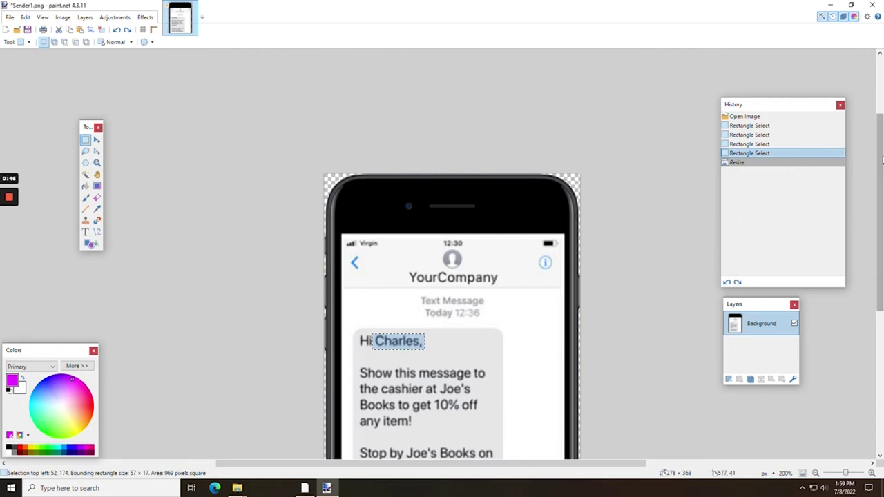
left_click_drag(882, 161, 882, 216)
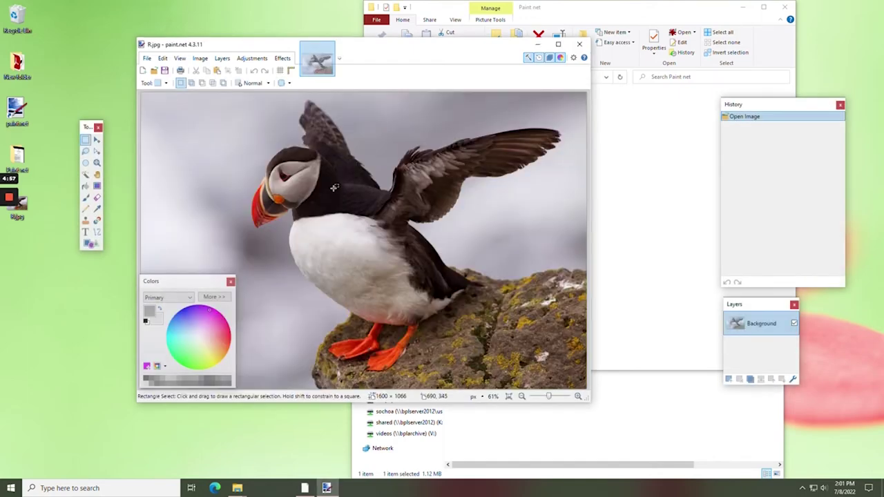
- Maximize the paint.net window showing the unedited R.jpg puffin photo
left_click(554, 45)
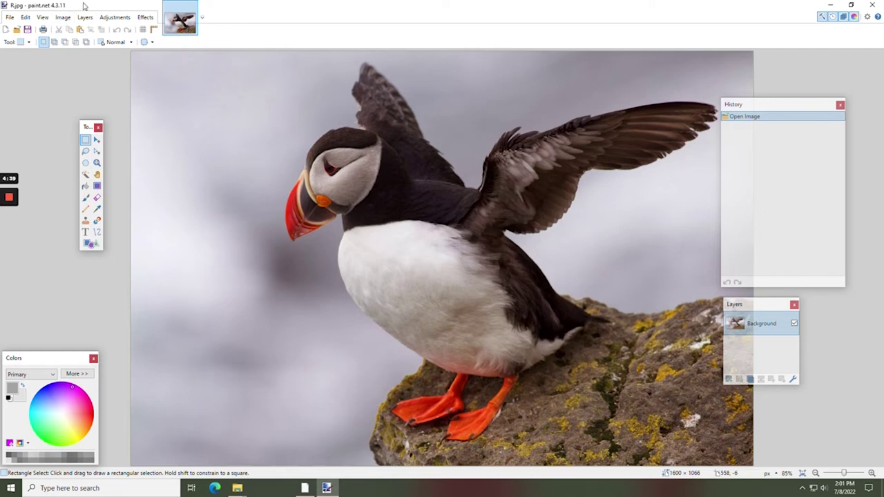
- Apply Auto-Level to the puffin photo, then toggle it off and on twice in History
left_click(114, 16)
left_click(118, 30)
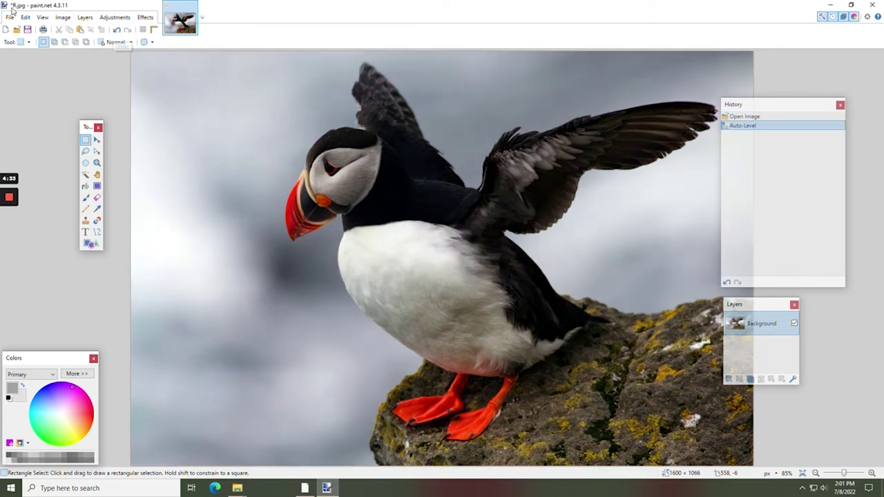
left_click(114, 18)
left_click(114, 17)
left_click(25, 17)
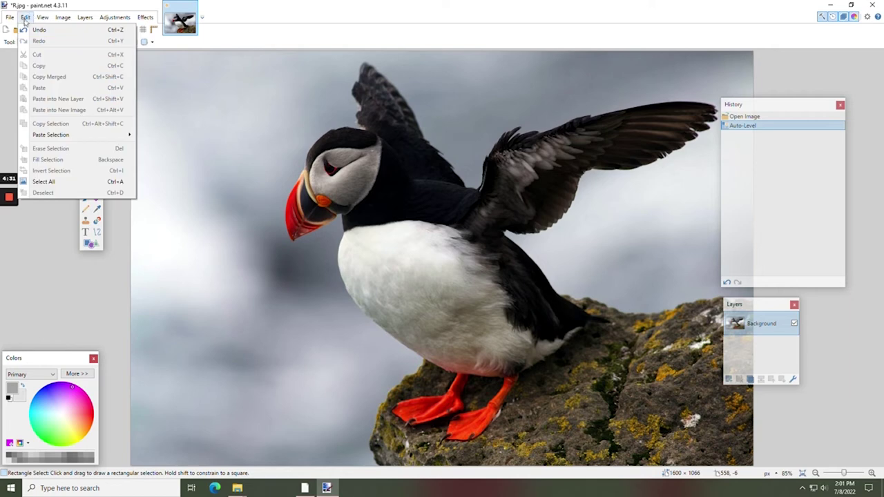
left_click(23, 17)
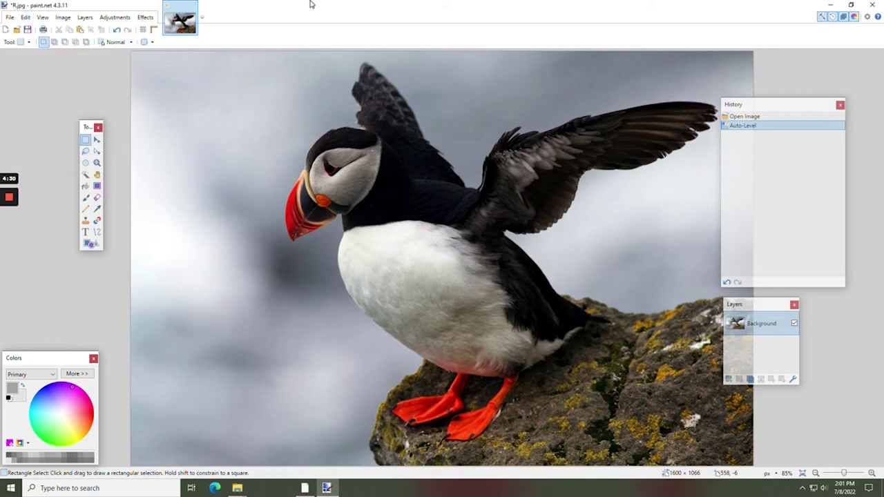
left_click(727, 282)
left_click(738, 282)
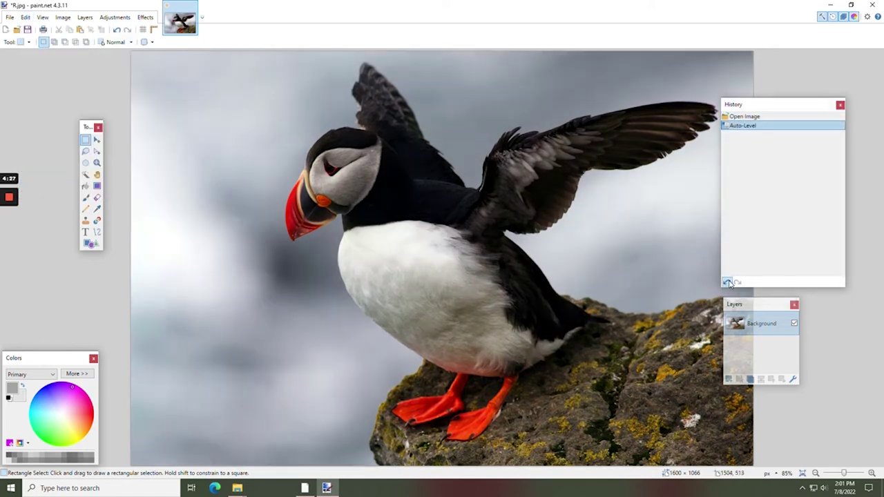
left_click(726, 282)
left_click(739, 283)
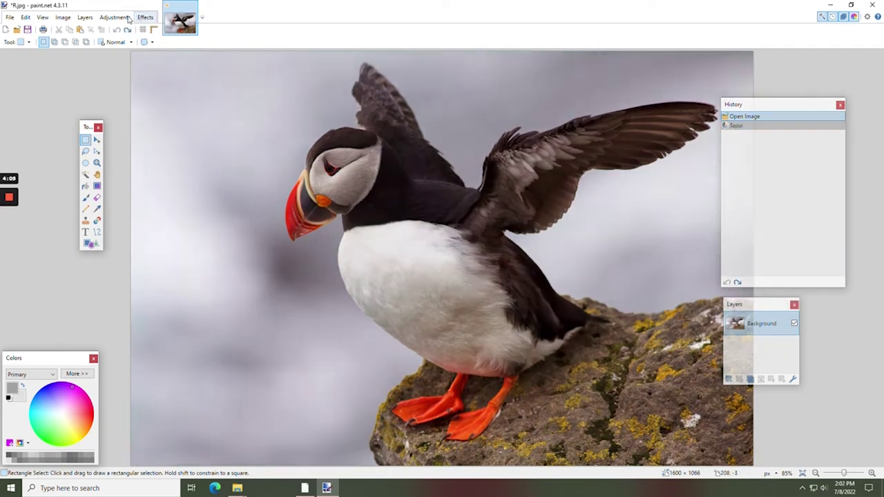
- Apply Black and White and Sepia to the photo, then undo the Sepia tone
left_click(125, 18)
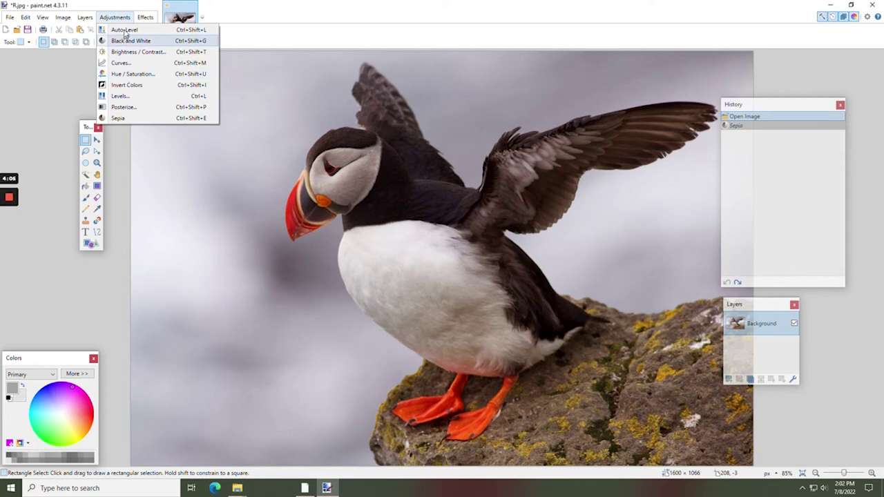
left_click(130, 41)
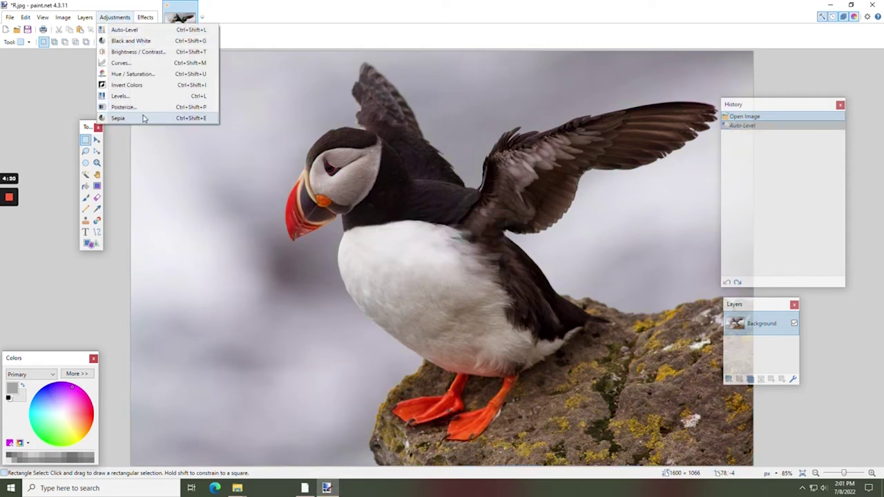
left_click(142, 118)
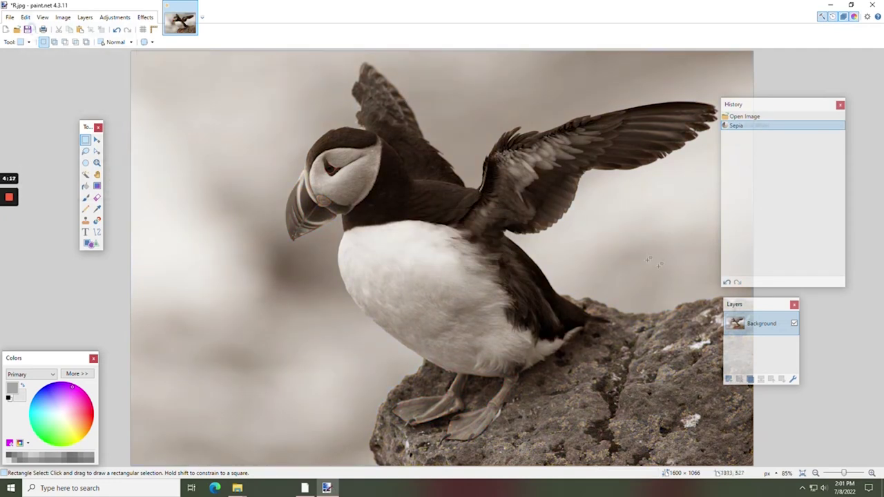
left_click(727, 282)
left_click(110, 18)
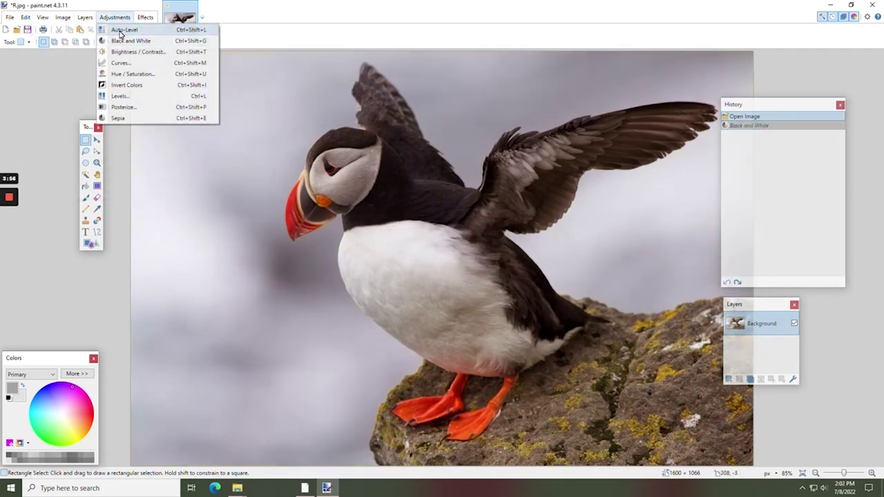
- Apply Hue / Saturation with hue -2, saturation 82 and lightness 20
left_click(130, 74)
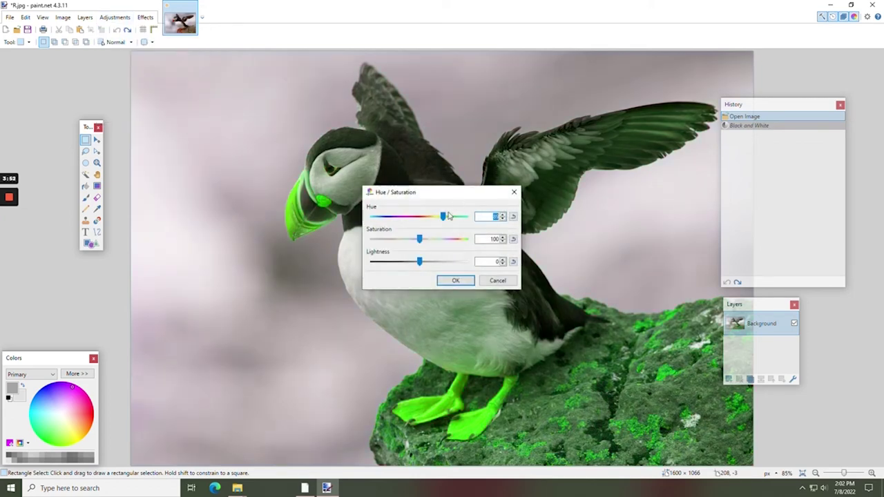
left_click_drag(443, 217, 437, 268)
left_click_drag(437, 309, 446, 333)
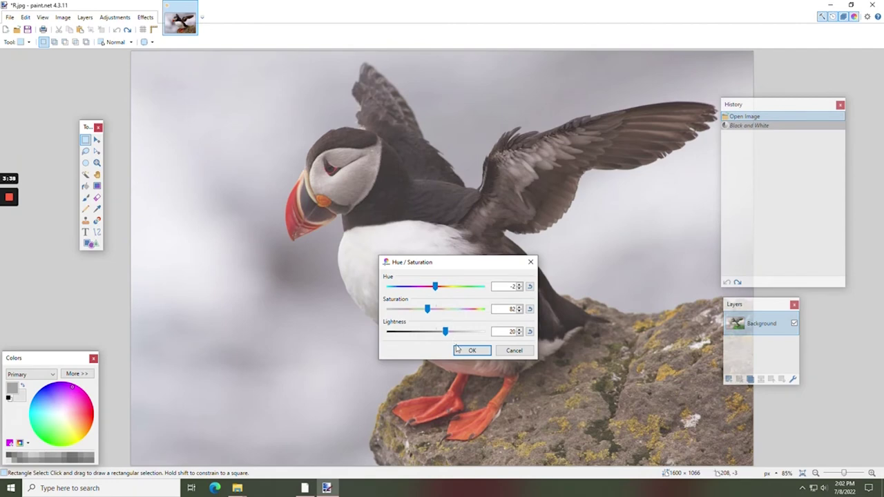
left_click(471, 350)
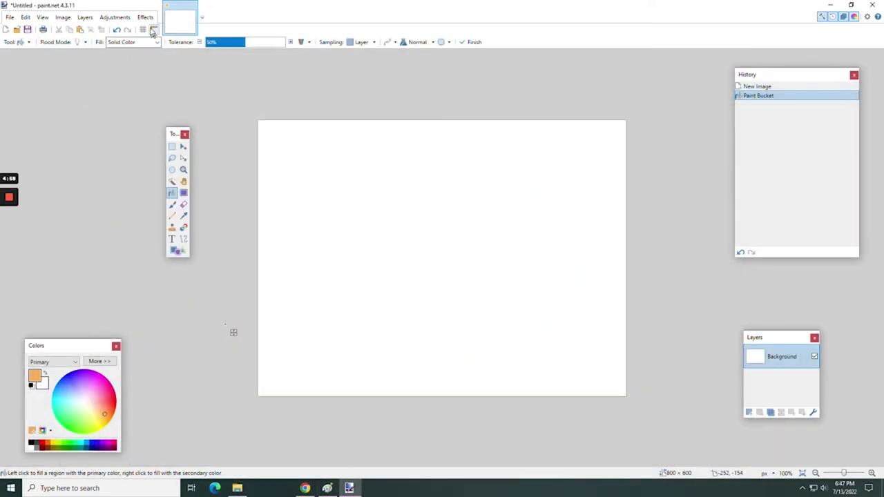
left_click(145, 18)
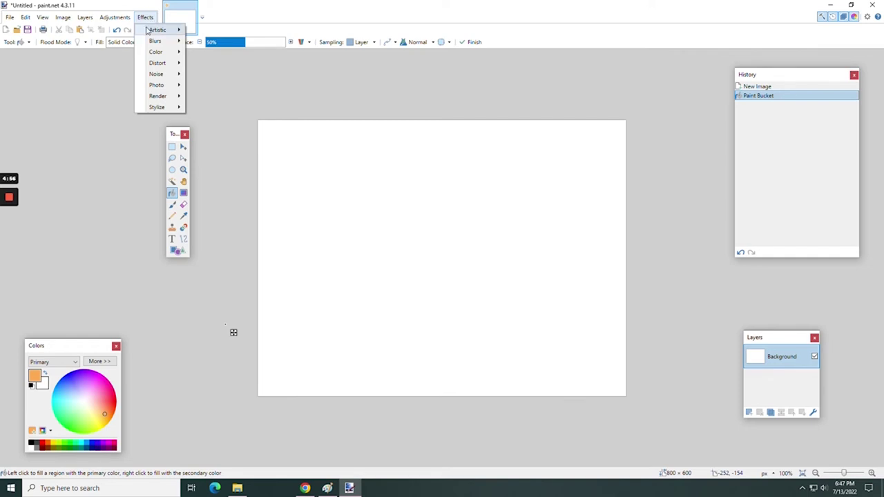
left_click(104, 54)
left_click(153, 16)
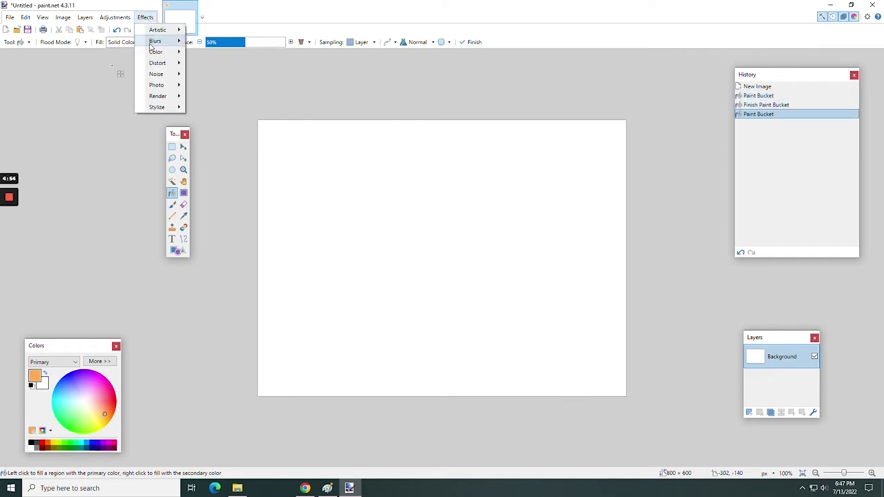
mouse_move(157, 85)
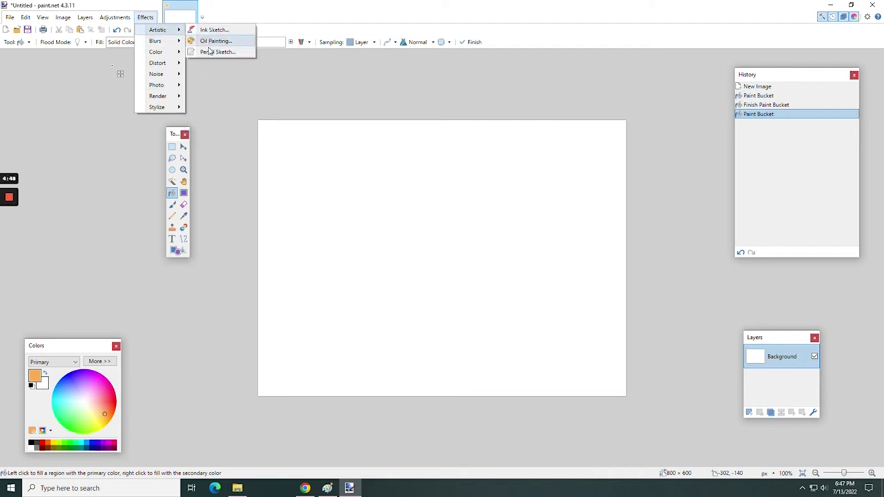
mouse_move(176, 46)
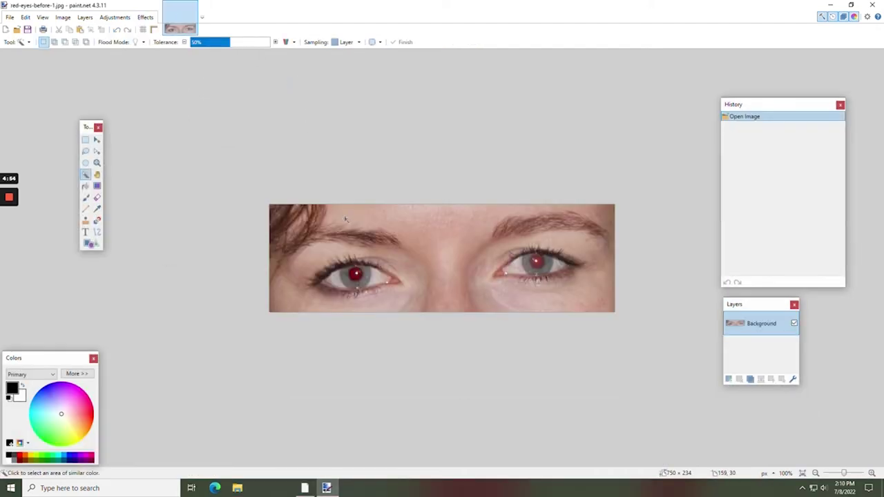
- Zoom in to 500% and lasso around the left eye's red pupil
scroll(376, 202, "up", 2)
scroll(377, 202, "up", 1)
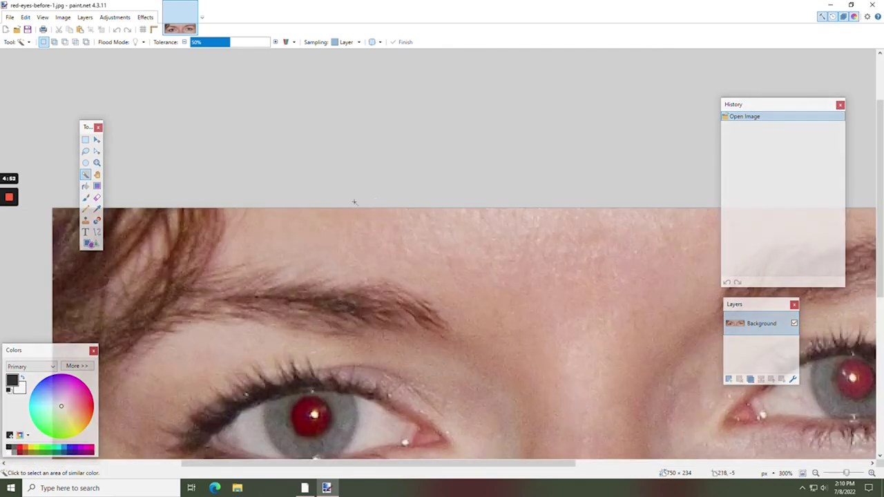
scroll(355, 201, "down", 3)
scroll(352, 227, "up", 1)
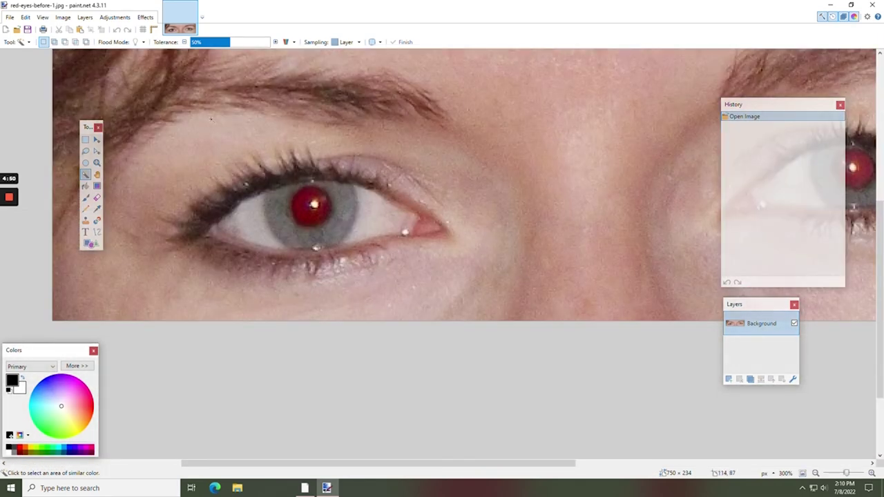
scroll(211, 119, "up", 2)
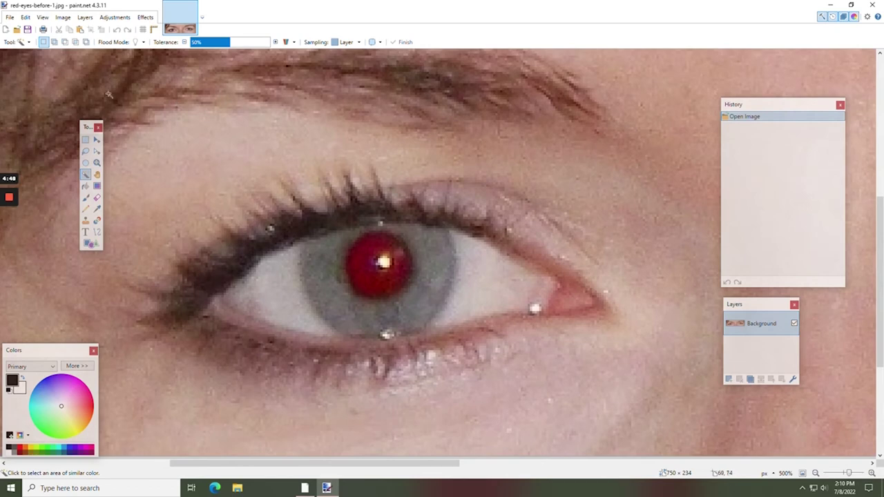
left_click(86, 152)
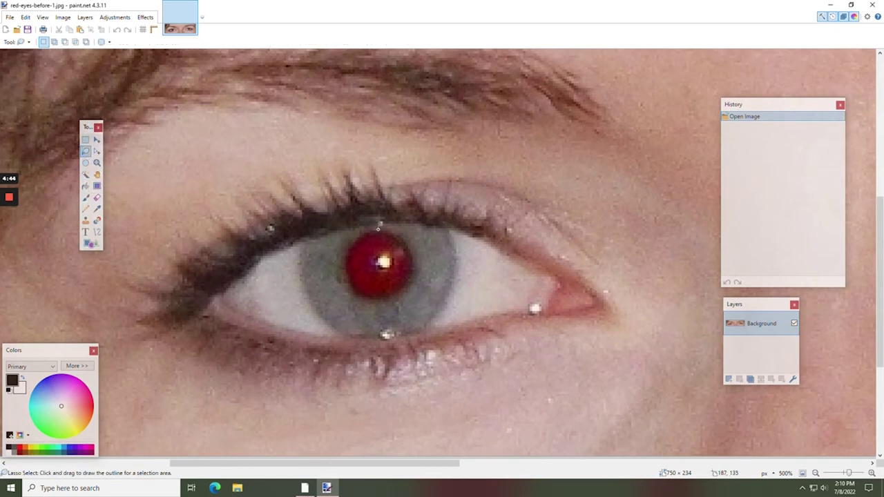
mouse_move(378, 226)
left_mouse_down()
mouse_move(360, 236)
mouse_move(345, 271)
mouse_move(368, 304)
mouse_move(407, 291)
mouse_move(408, 244)
left_mouse_up()
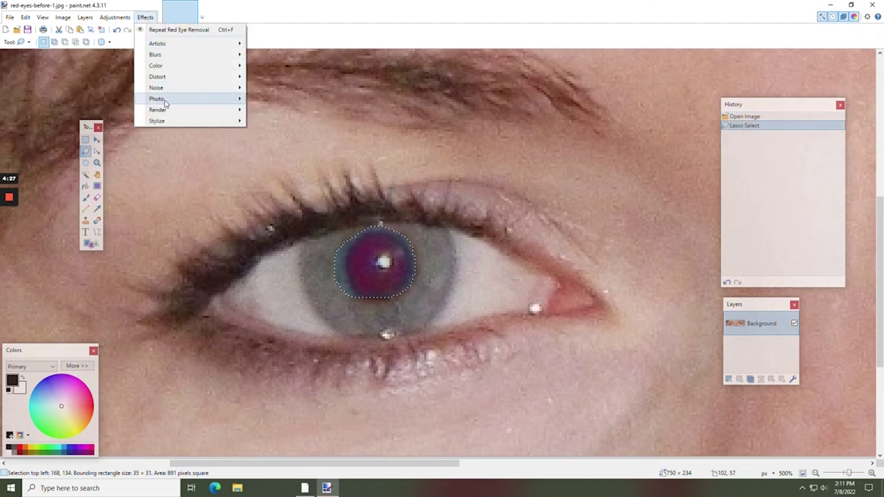
- Apply Red Eye Removal to the selected pupil, deselect, and zoom back out to 100%
mouse_move(170, 99)
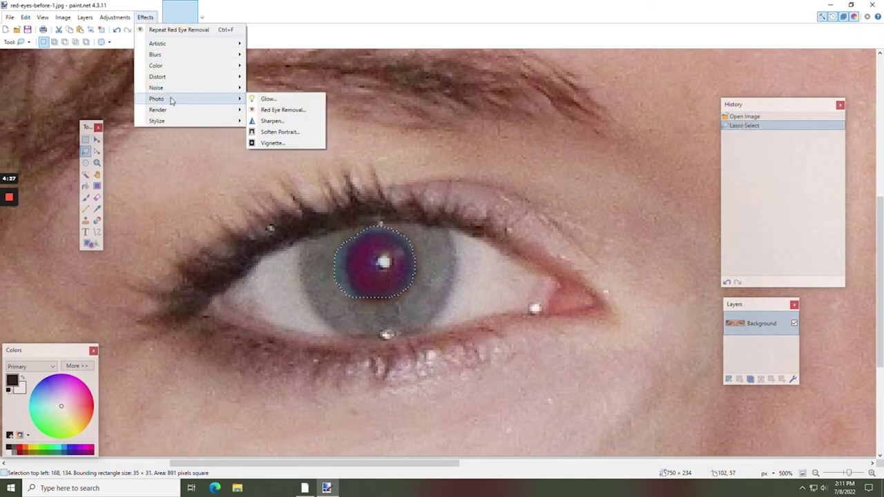
left_click(281, 110)
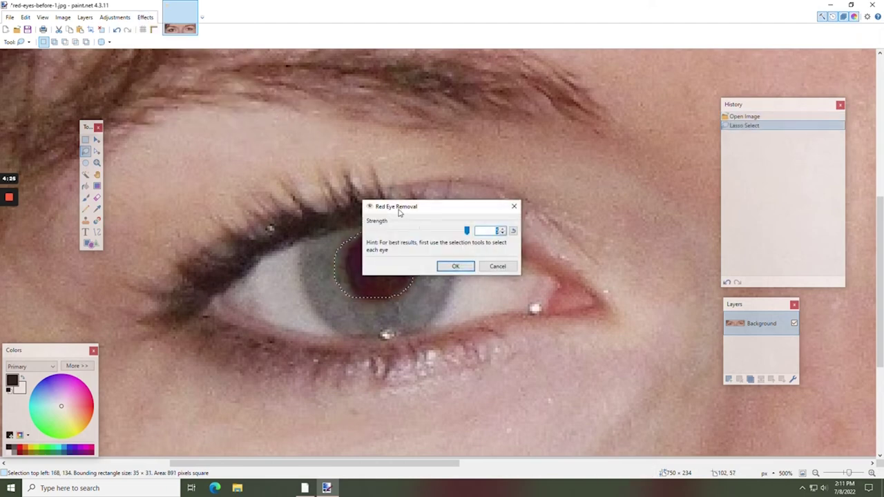
left_click_drag(418, 201, 561, 175)
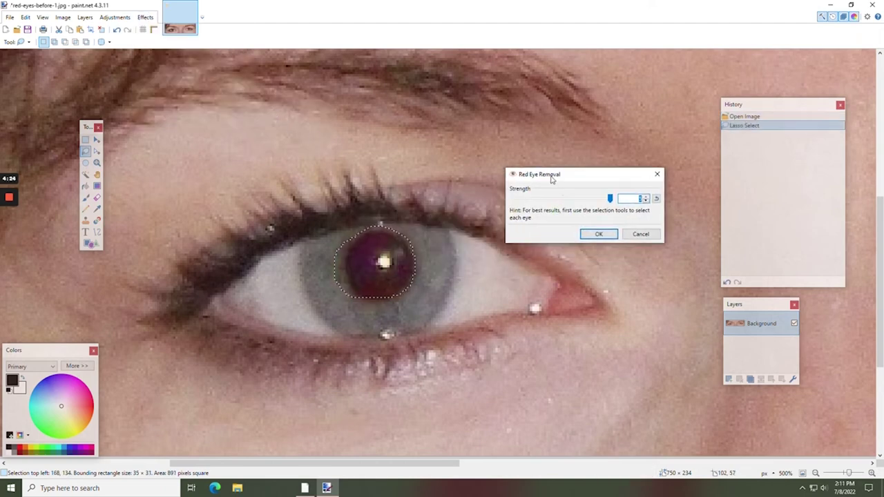
left_click(601, 235)
left_click(504, 252)
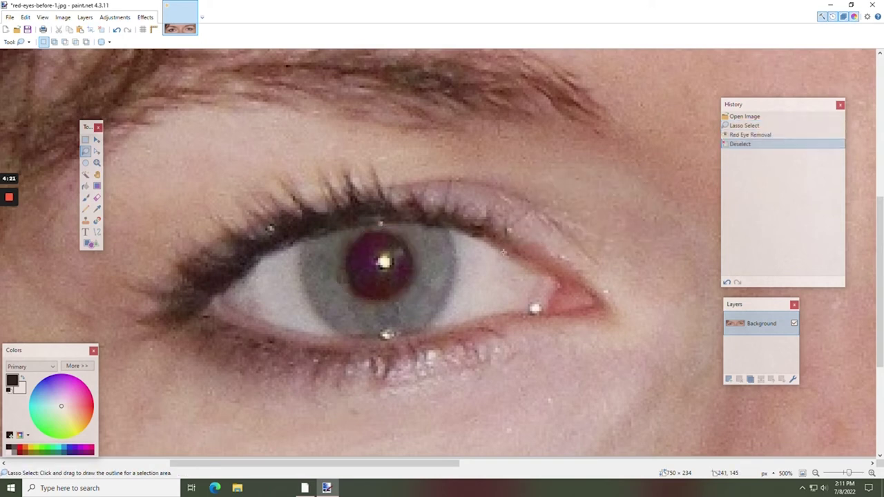
scroll(520, 251, "down", 7)
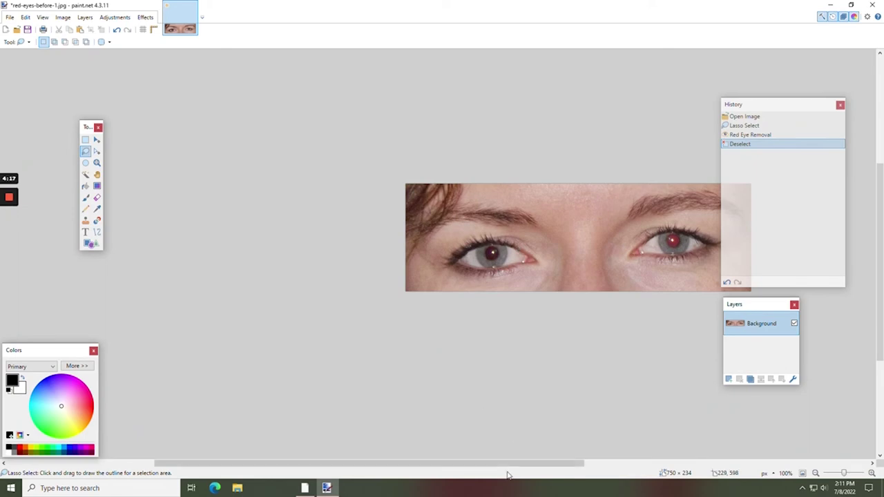
left_click_drag(507, 465, 609, 469)
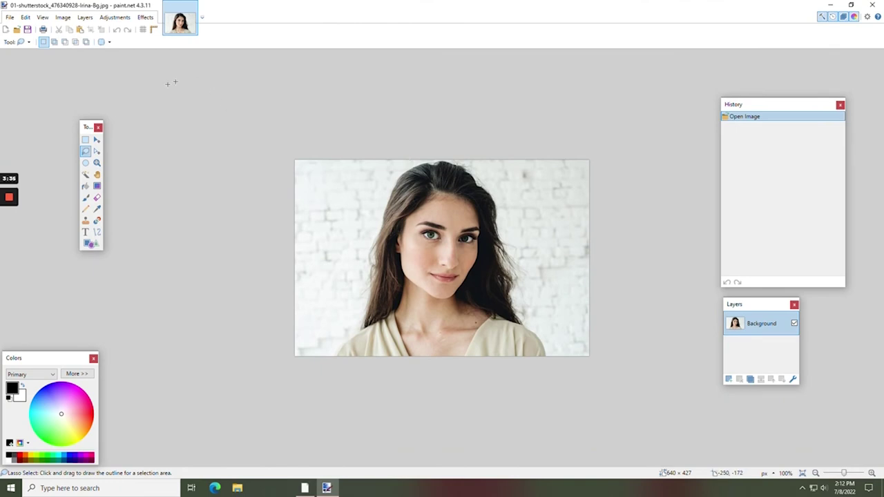
- Preview the Glow effect on the portrait, then discard it
left_click(145, 18)
mouse_move(170, 101)
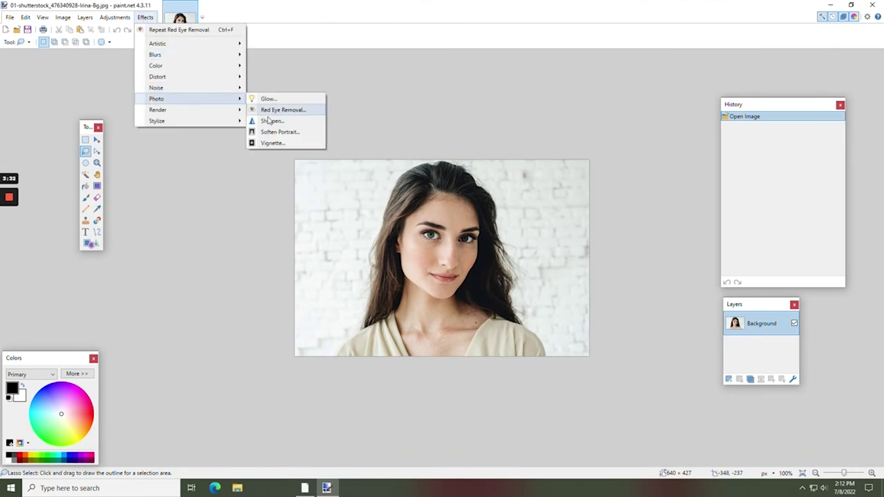
left_click(273, 100)
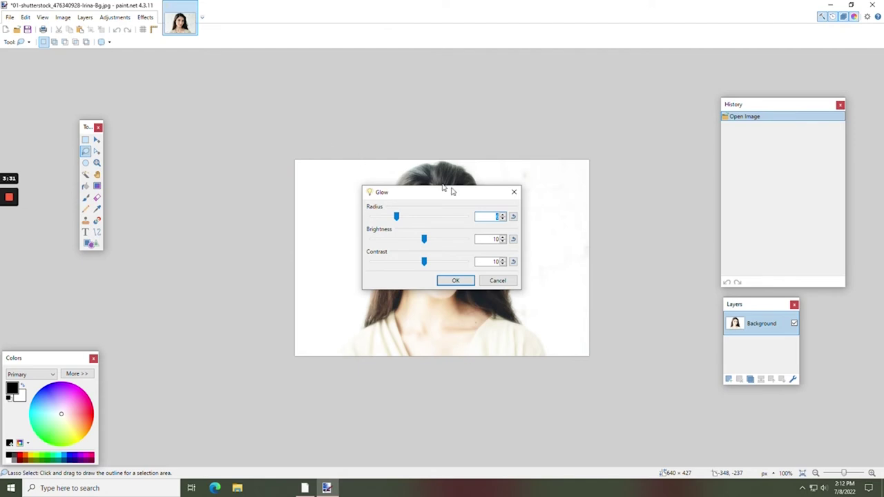
left_click_drag(450, 191, 446, 360)
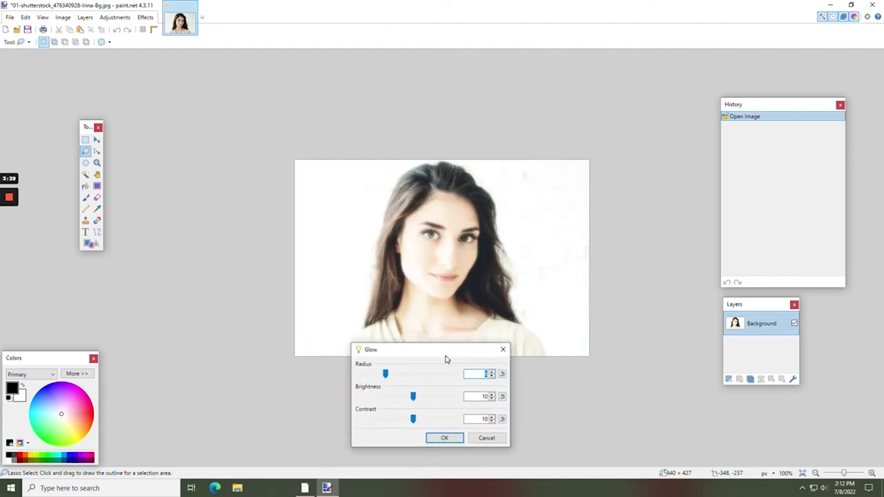
key("Escape")
- Preview a Vignette darkening the portrait's edges, moving its dialog off the face
left_click(145, 17)
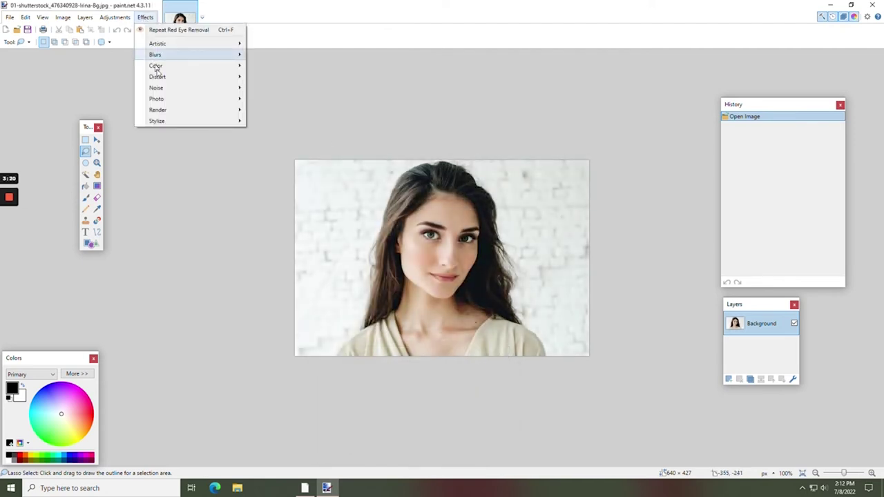
mouse_move(168, 98)
left_click(294, 143)
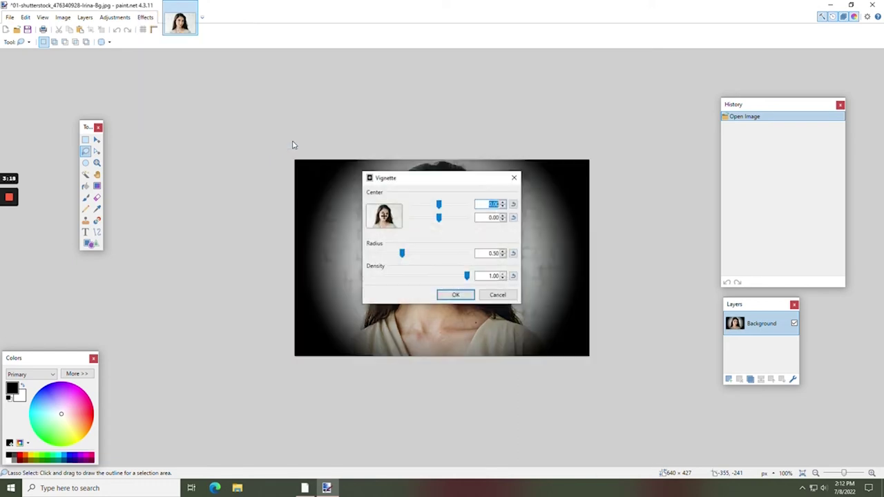
left_click_drag(461, 186, 706, 102)
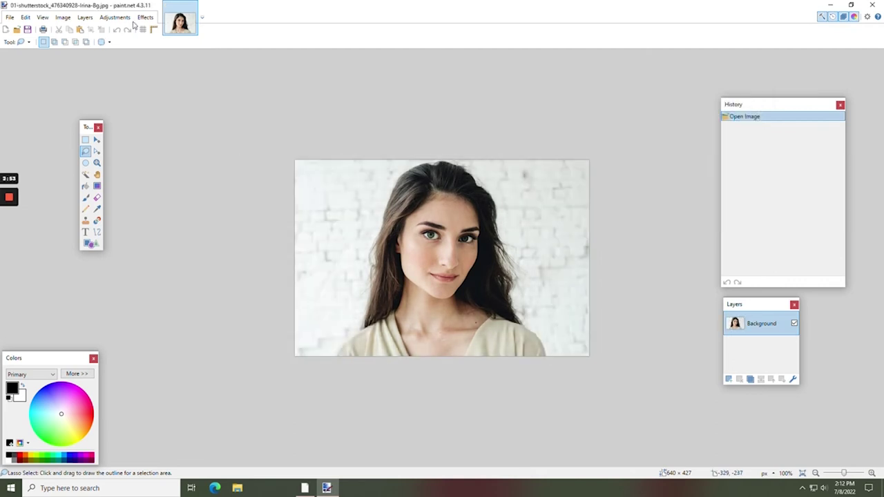
left_click(145, 17)
- Preview the portrait as a Pencil Sketch with its Range raised to 11
mouse_move(158, 44)
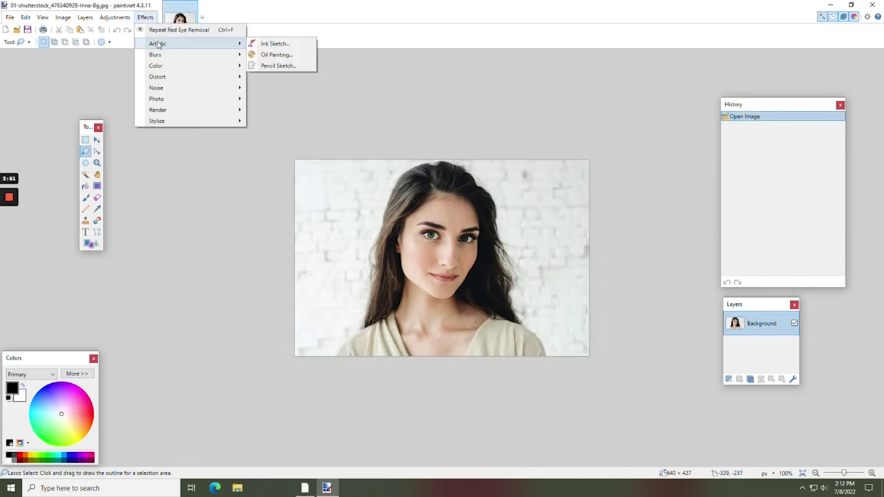
left_click(280, 66)
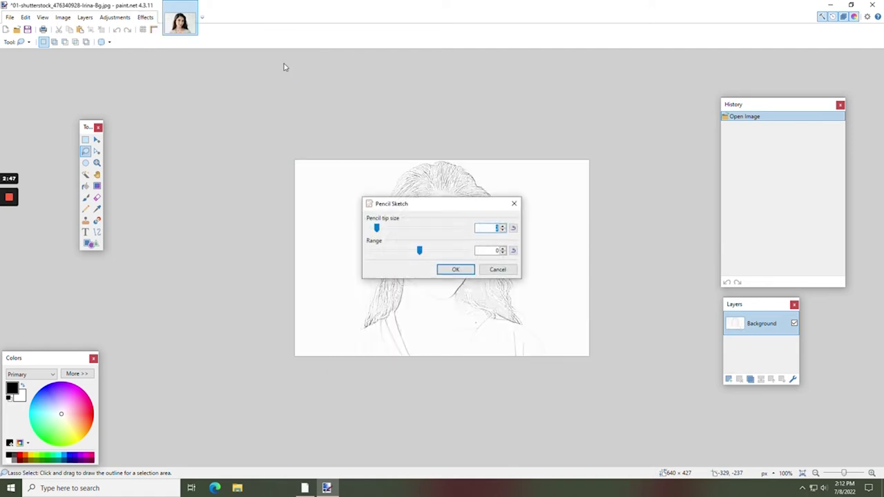
left_click_drag(442, 198, 275, 96)
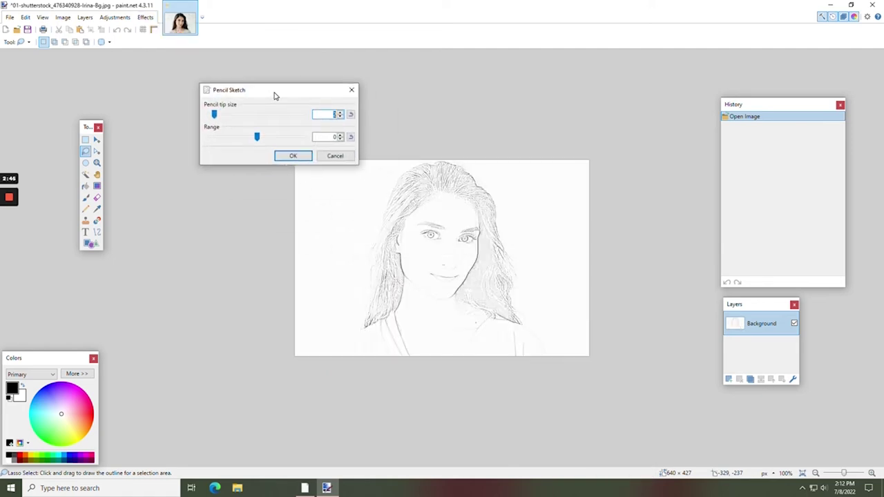
left_click(258, 139)
left_click_drag(258, 138, 290, 141)
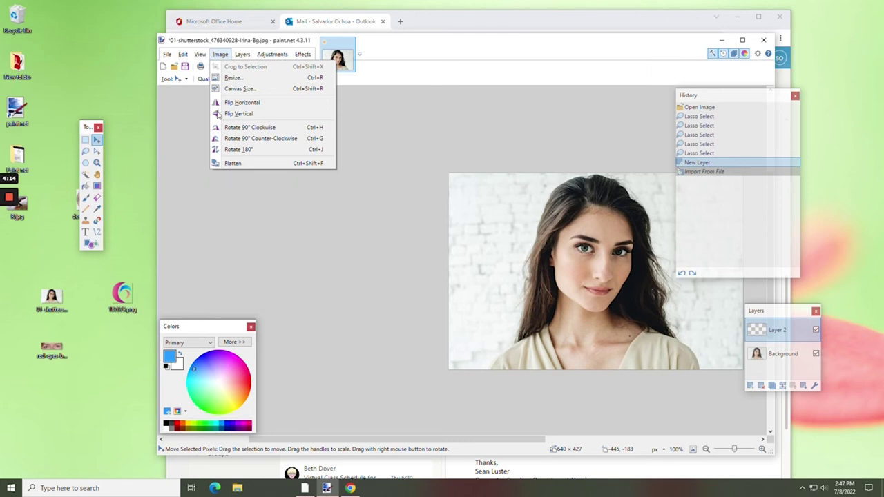
- Redo the logo import and shrink the logo to 122 × 114 pixels in the lower-left corner
mouse_move(183, 55)
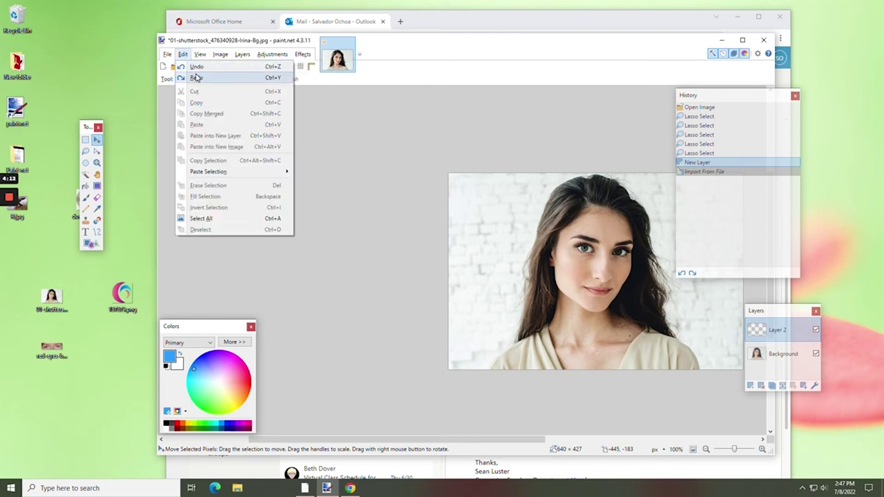
left_click(196, 78)
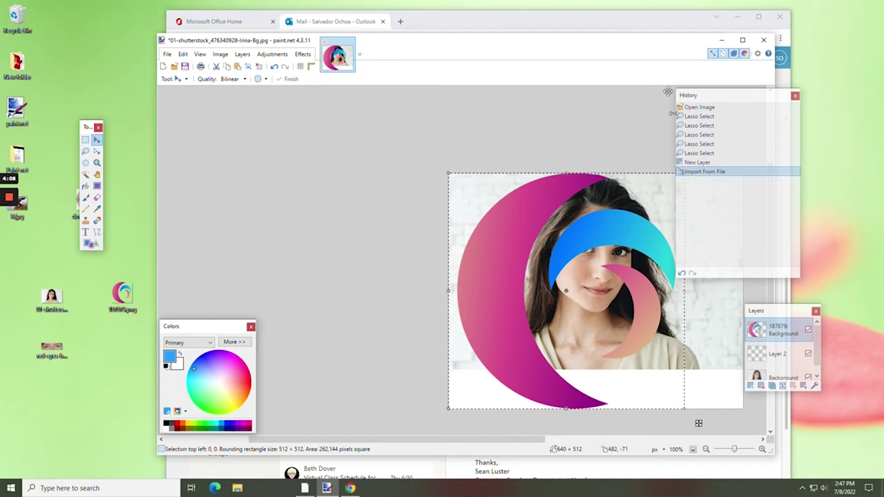
left_click(743, 39)
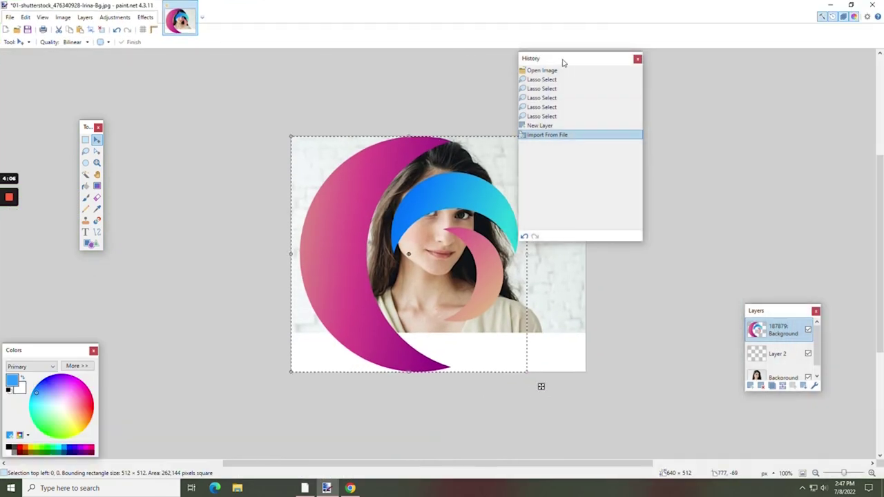
left_click_drag(562, 62, 780, 79)
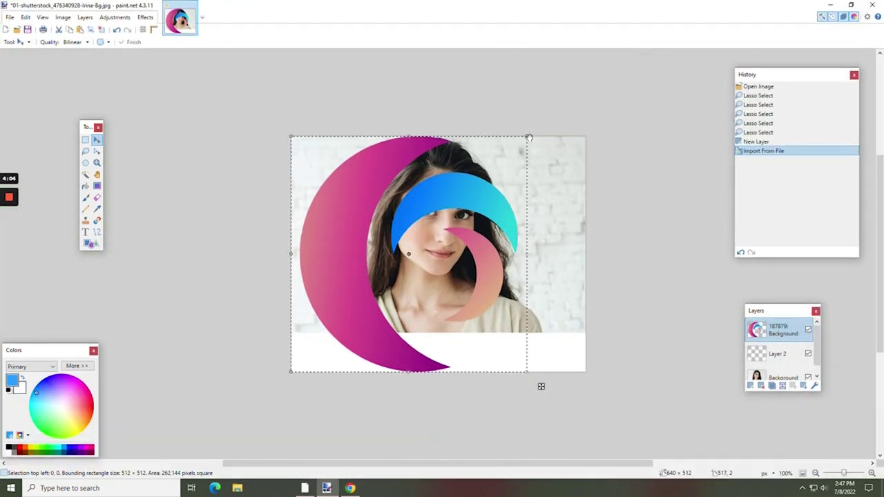
left_click_drag(528, 137, 329, 328)
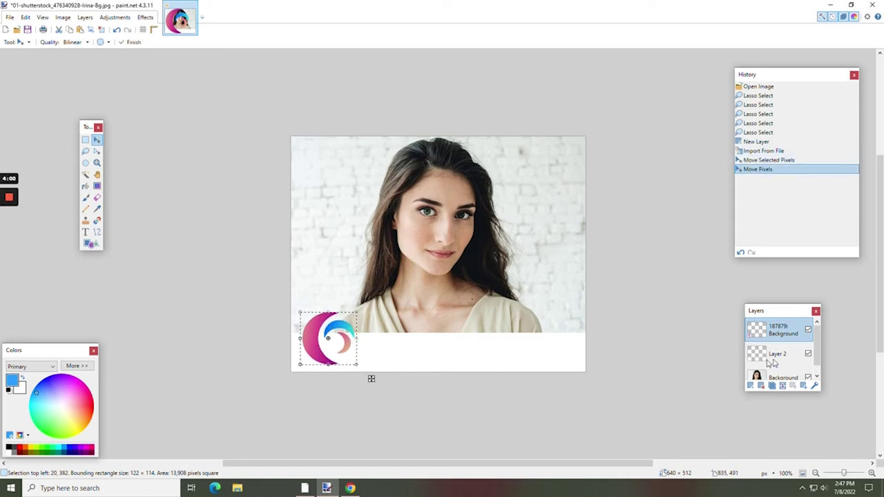
left_click(773, 355)
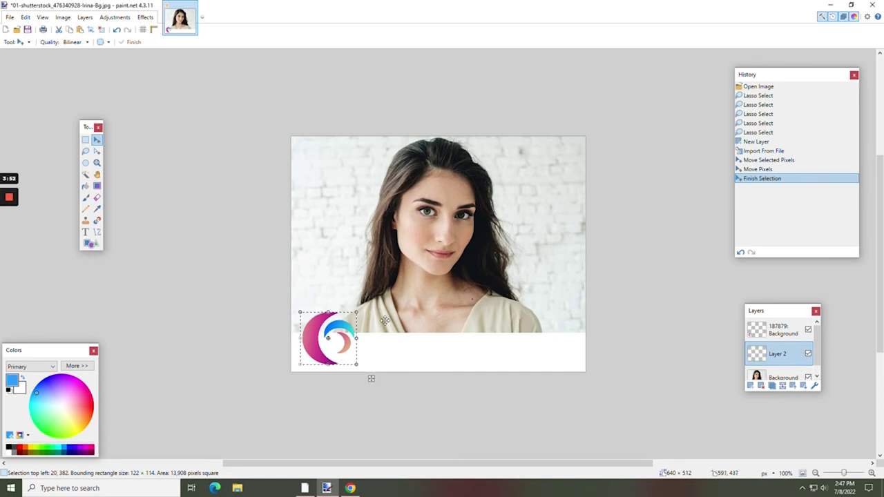
left_click(389, 348)
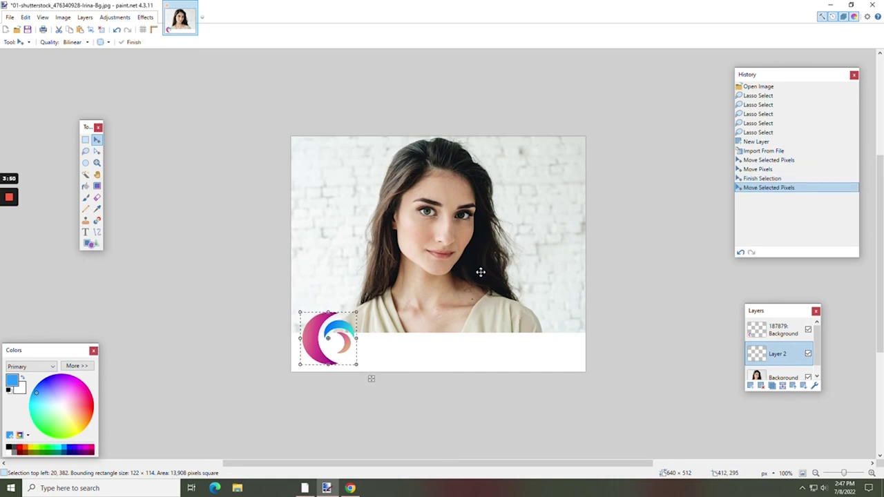
- Add a new layer and type 'Puffin' at the photo's lower left
left_click(776, 331)
left_click(407, 343)
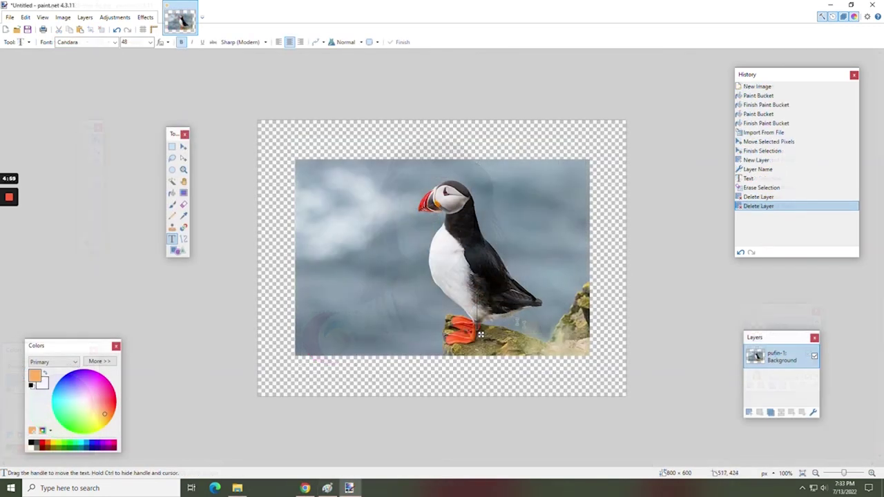
left_click(581, 339)
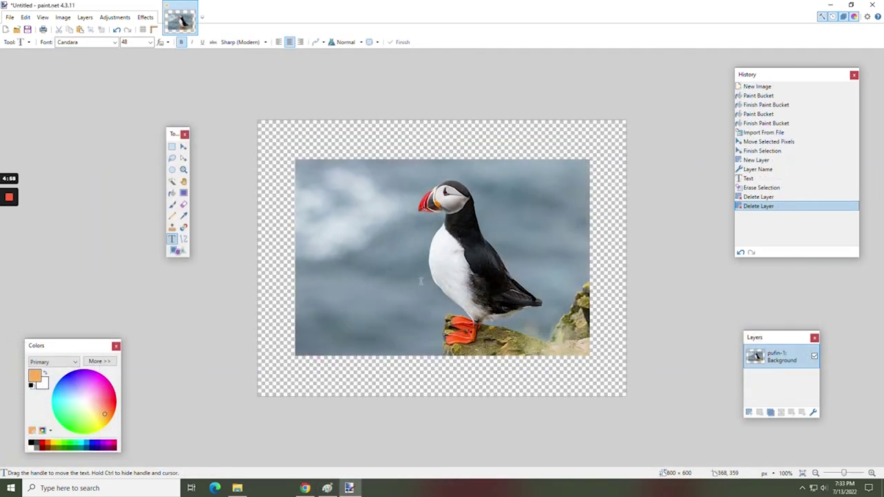
left_click(749, 412)
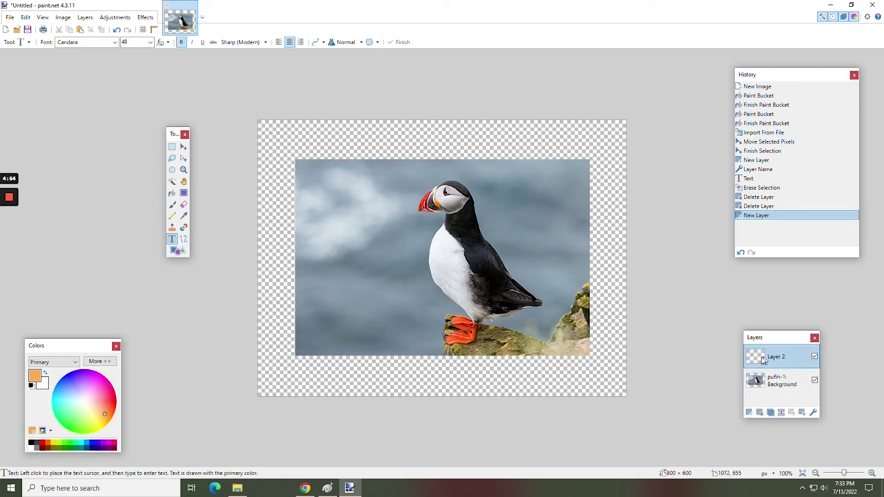
left_click(315, 319)
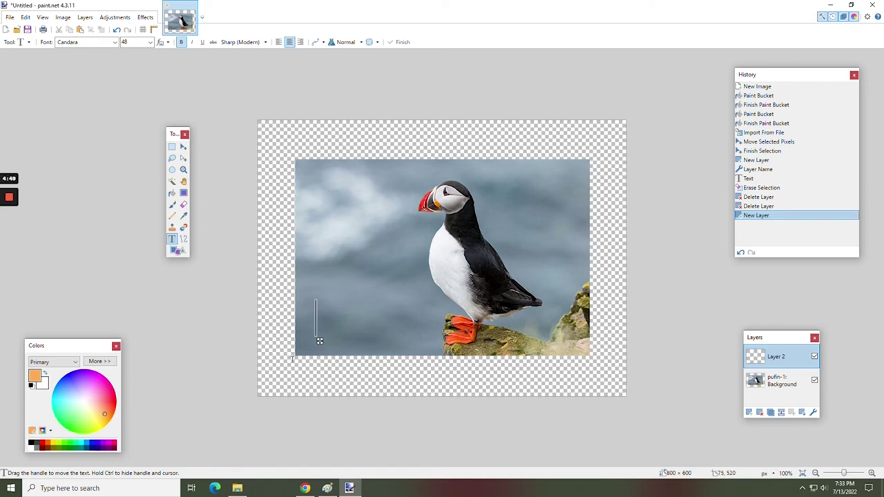
type("Puffin")
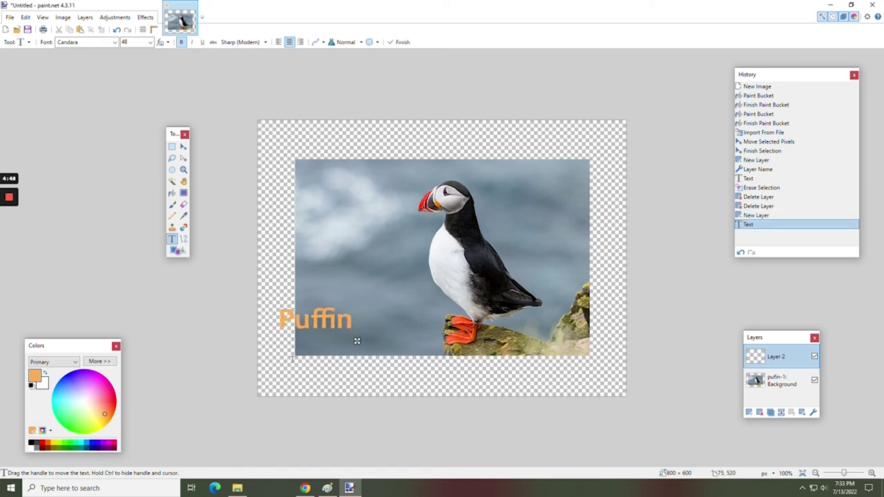
- Try center alignment on the Puffin text, then set it back to left-aligned
left_click(279, 42)
left_click(289, 43)
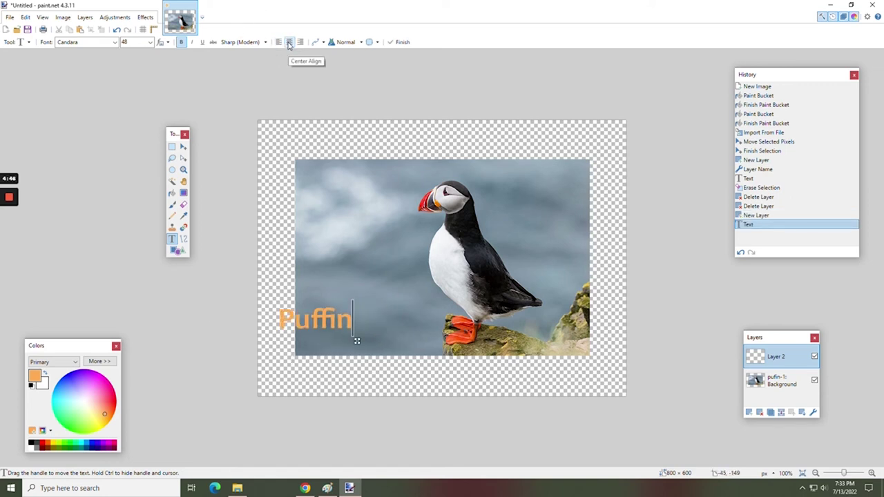
left_click(279, 42)
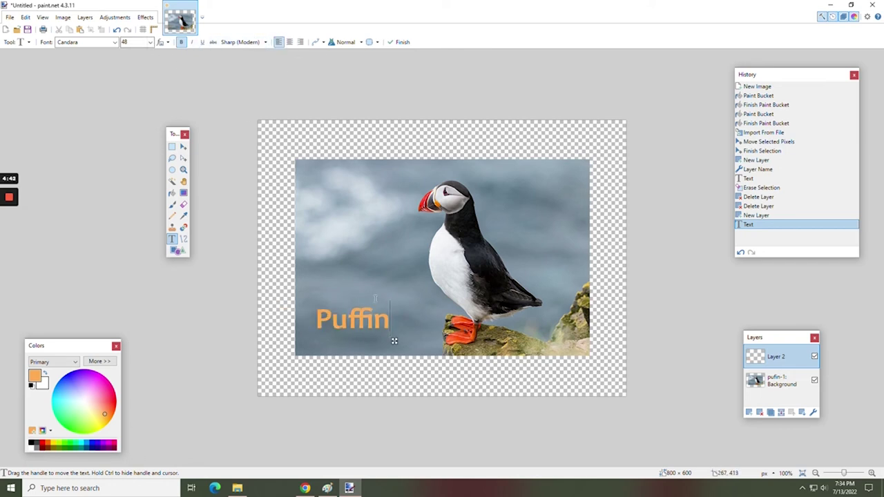
- Flip the Puffin layer horizontally and vertically, then undo the vertical flip
left_click(85, 18)
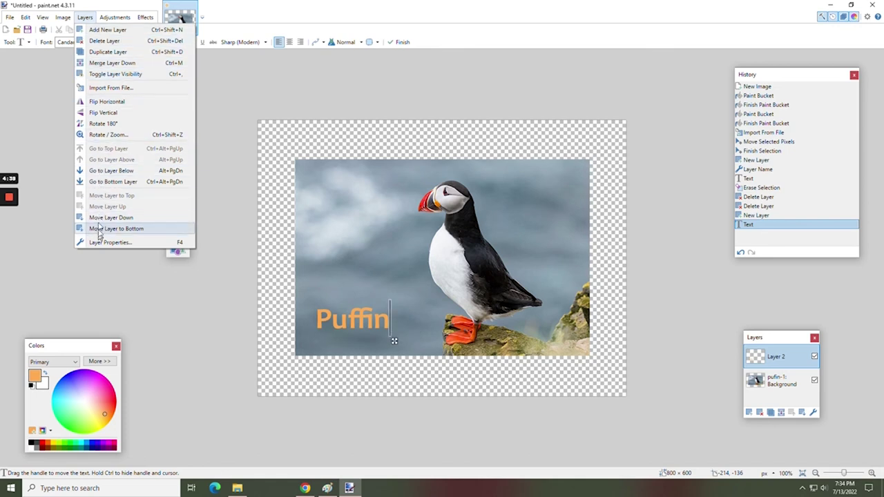
left_click(103, 101)
left_click(83, 18)
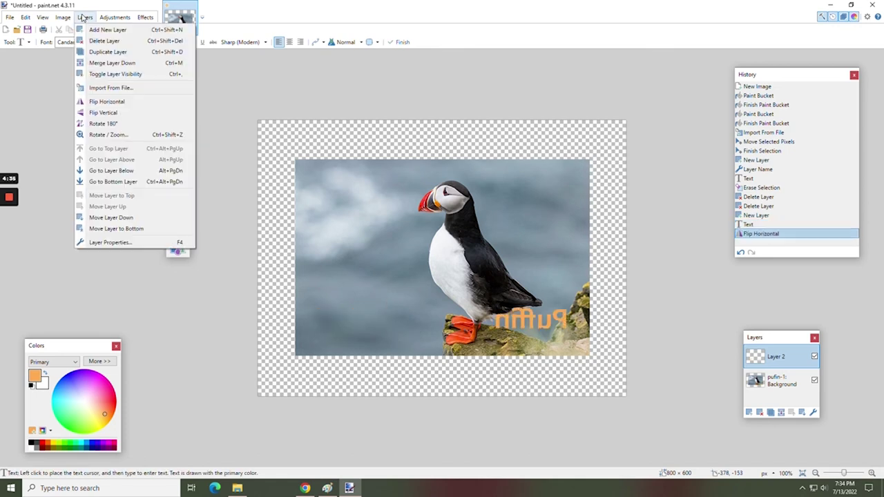
left_click(101, 113)
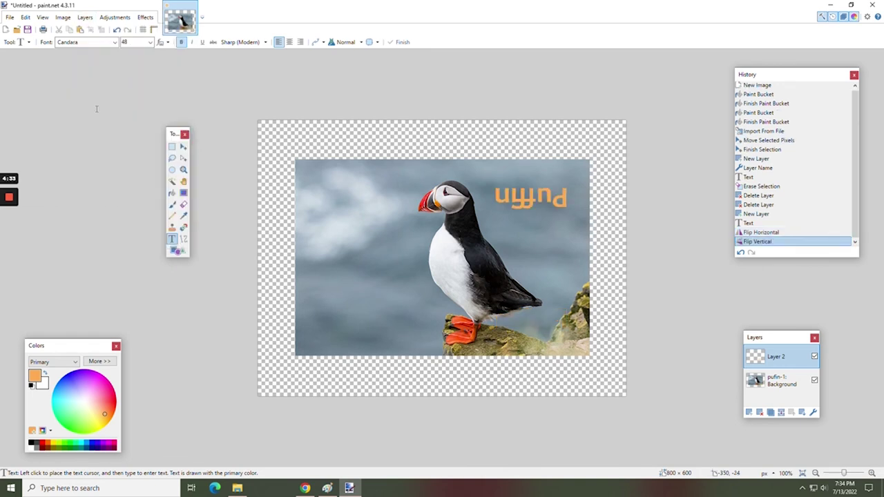
left_click(85, 17)
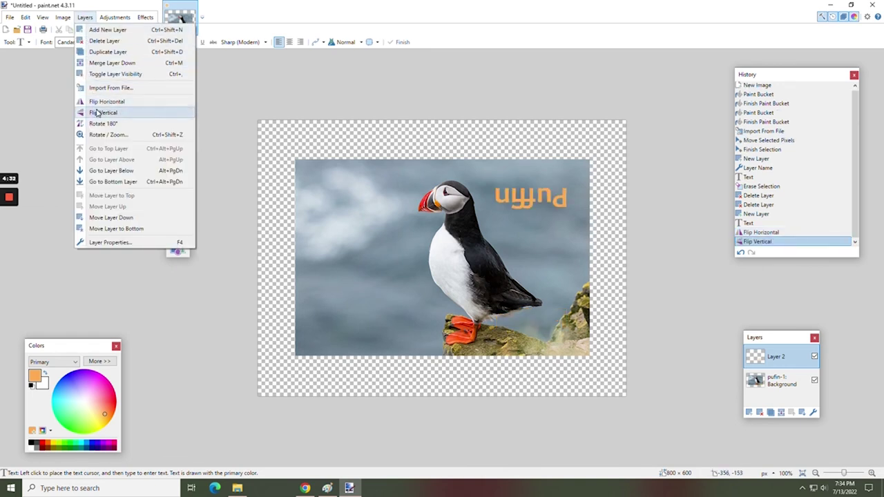
left_click(131, 4)
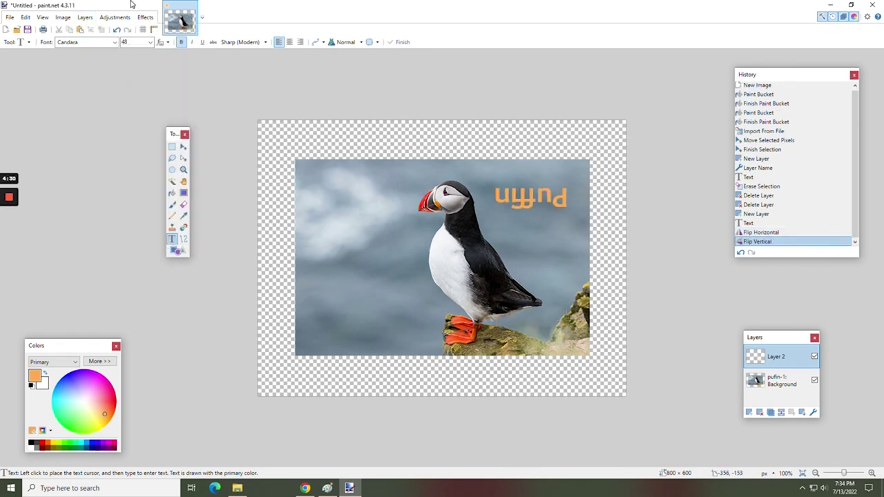
key("ctrl+z")
key("ctrl+z")
- Type stray letters after 'Puffin' in the text, then delete them
left_click(145, 17)
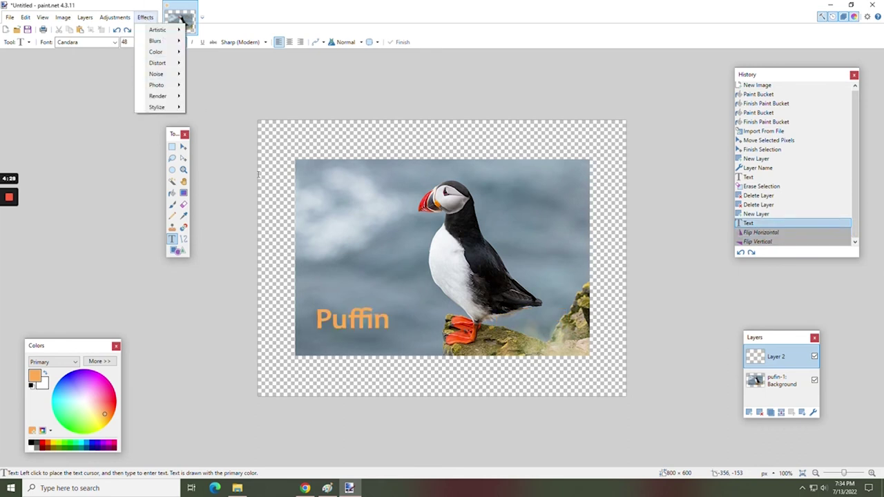
left_click(336, 294)
left_click(391, 306)
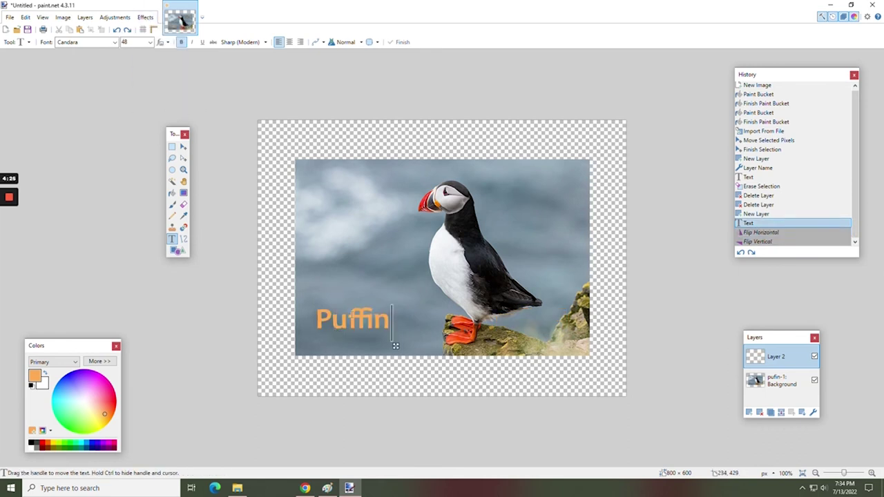
type("fadfas")
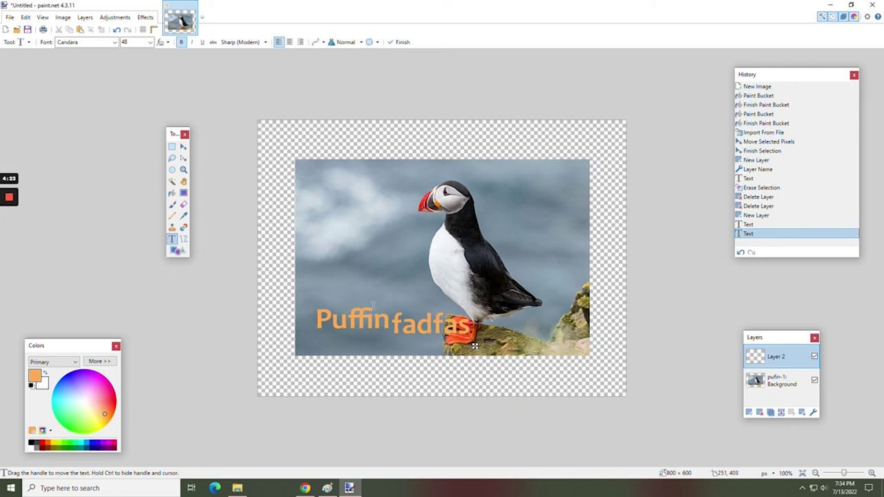
key("Left")
key("Left")
key("Left")
key("Left")
key("Left")
key("Left")
key("Delete")
key("Delete")
key("Delete")
key("Delete")
key("Delete")
key("Delete")
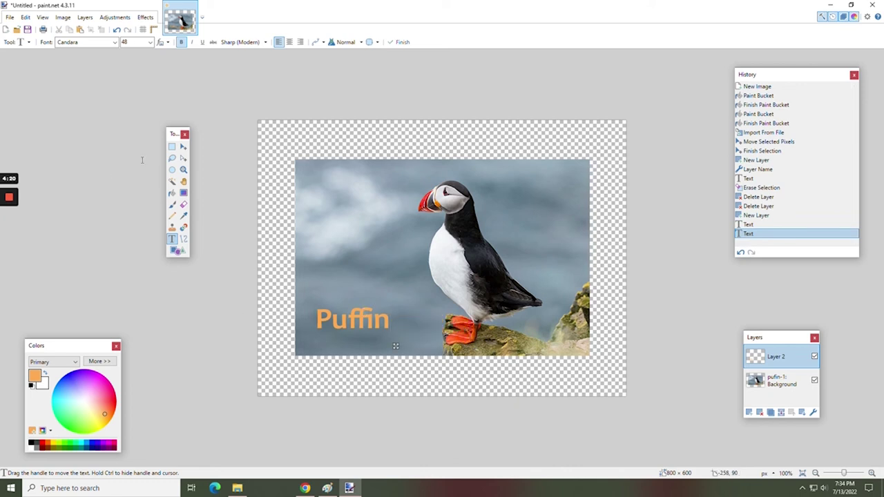
- Select all on the text layer and move the Puffin text up and right
left_click(183, 146)
key("ctrl+a")
left_click_drag(371, 329, 396, 317)
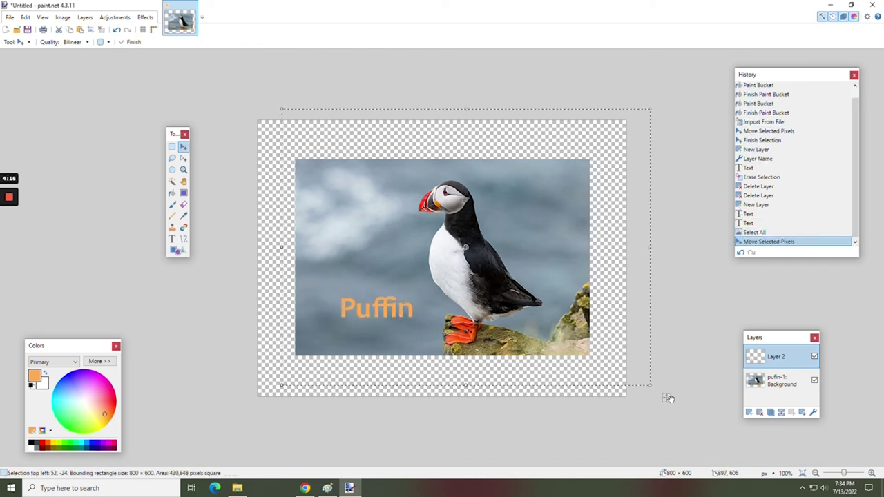
left_click_drag(667, 396, 661, 394)
- Apply a Distort > Bulge effect with amount -88 to the Puffin text
left_click(145, 18)
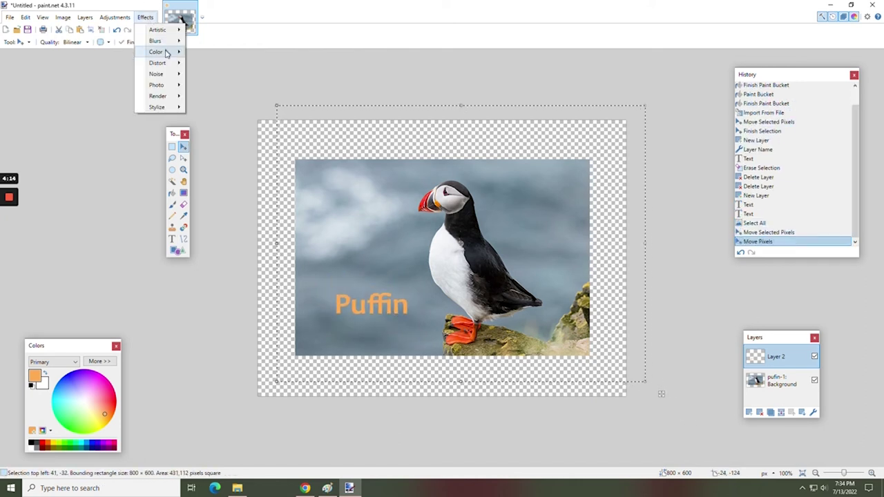
mouse_move(171, 63)
left_click(201, 67)
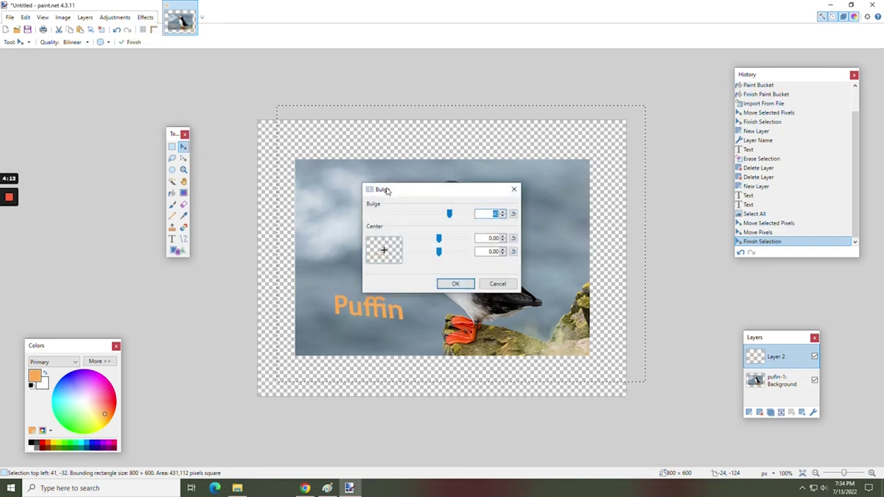
left_click_drag(449, 214, 525, 164)
left_click(558, 252)
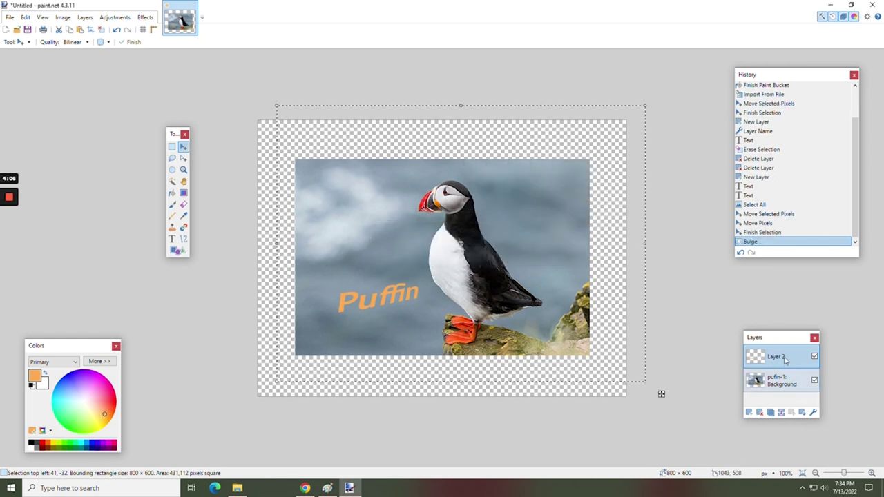
- Set the Puffin layer's blend mode to Overlay and nudge the text slightly up and right
left_click(815, 413)
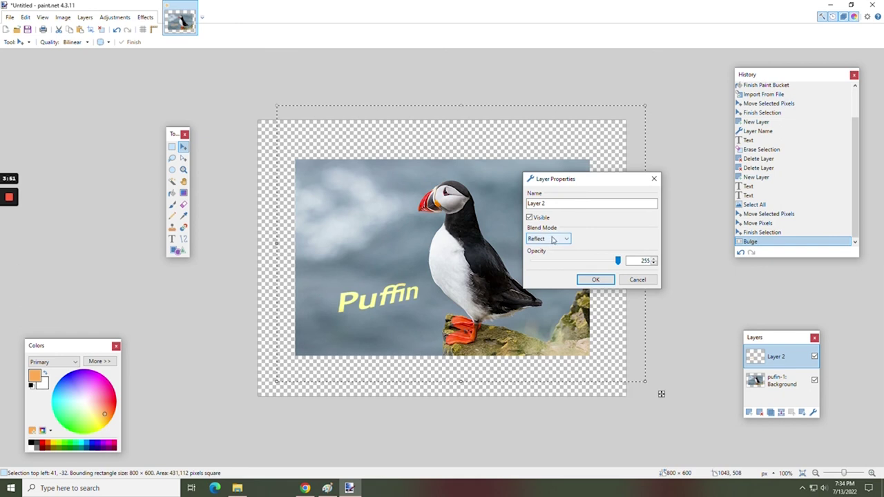
left_click(550, 313)
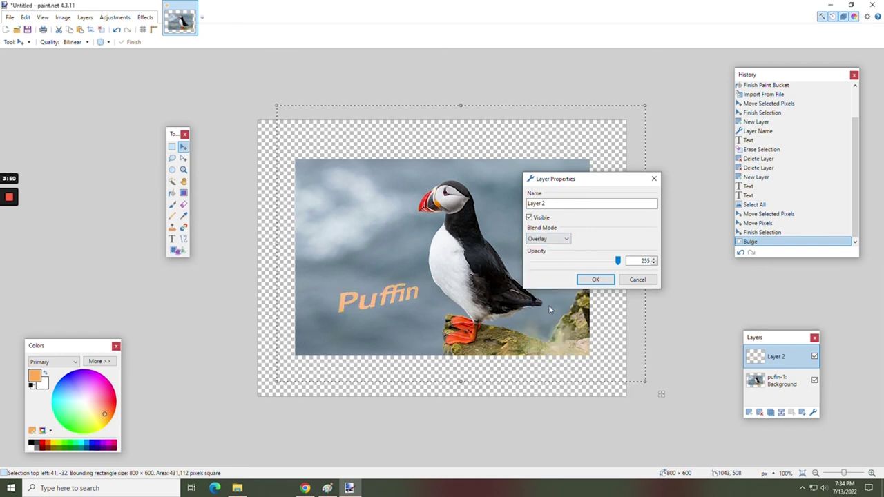
left_click(596, 280)
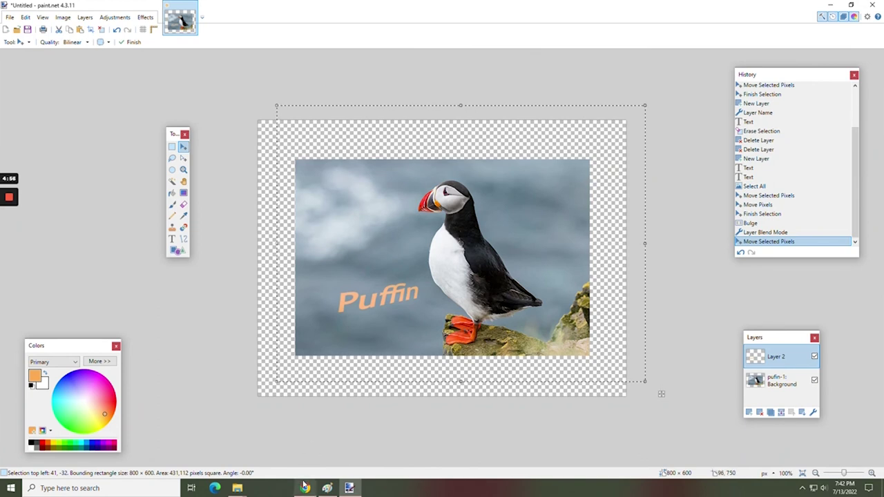
mouse_move(657, 391)
left_mouse_down()
mouse_move(592, 357)
mouse_move(665, 387)
left_mouse_up()
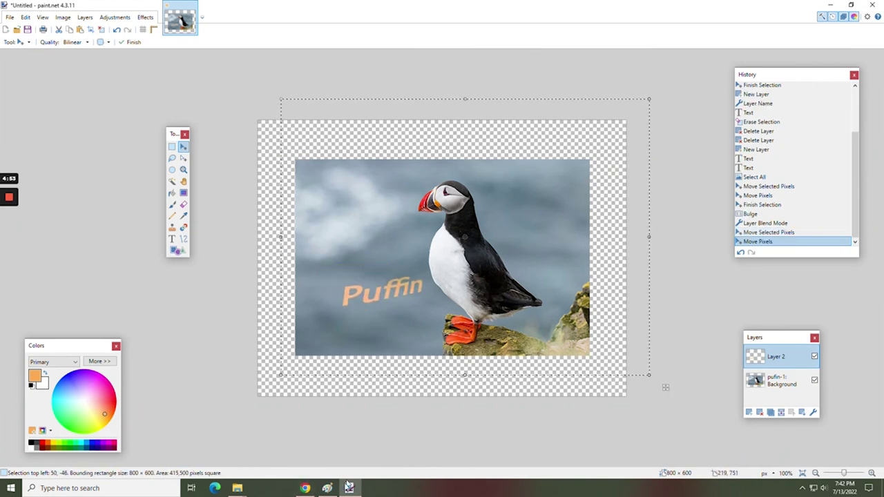
key("alt+Tab")
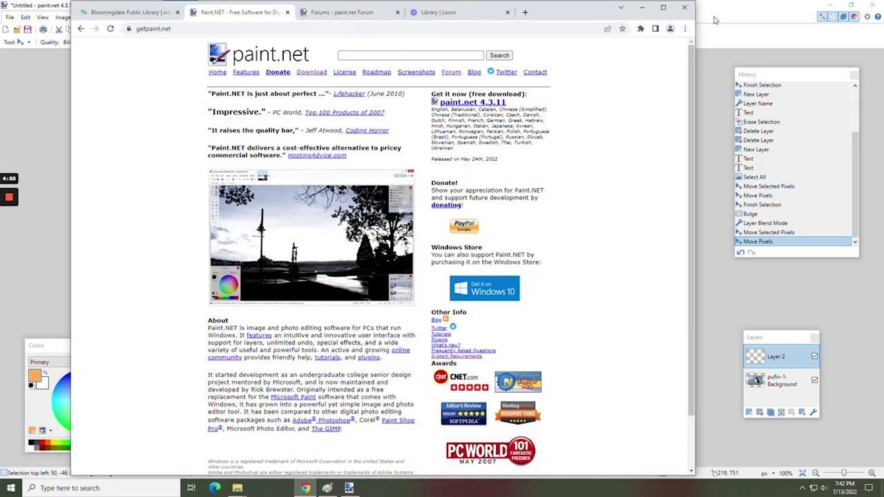
- Go to the getpaint.net download page with the 4.3.11 download options
key("ctrl+l")
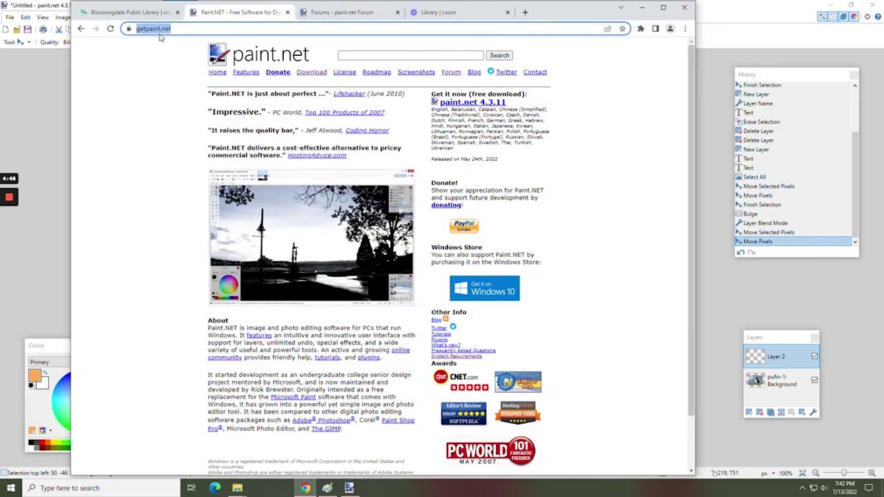
left_click(309, 73)
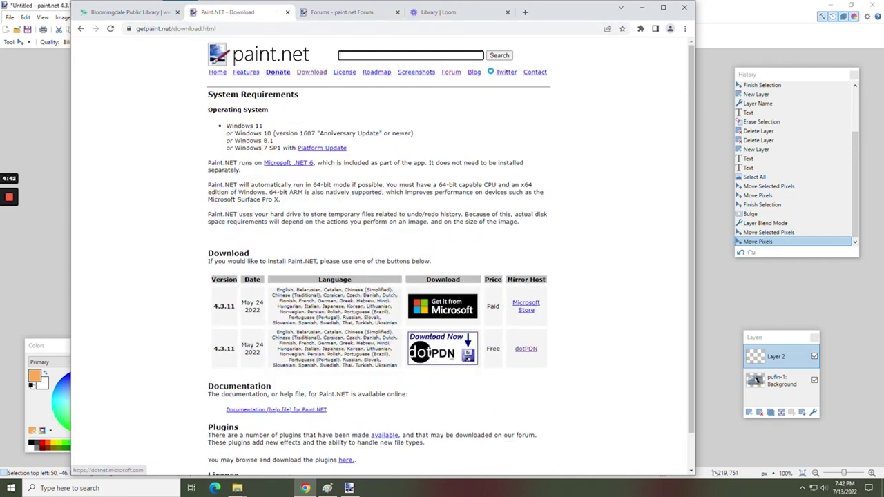
- Open the paint.net Forum, scroll the forum list, and open the Creations section
left_click(451, 73)
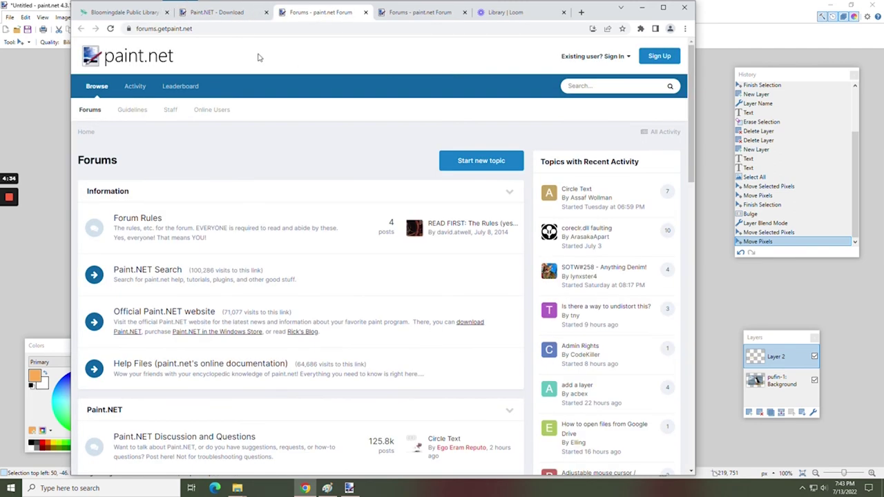
scroll(195, 259, "down", 2)
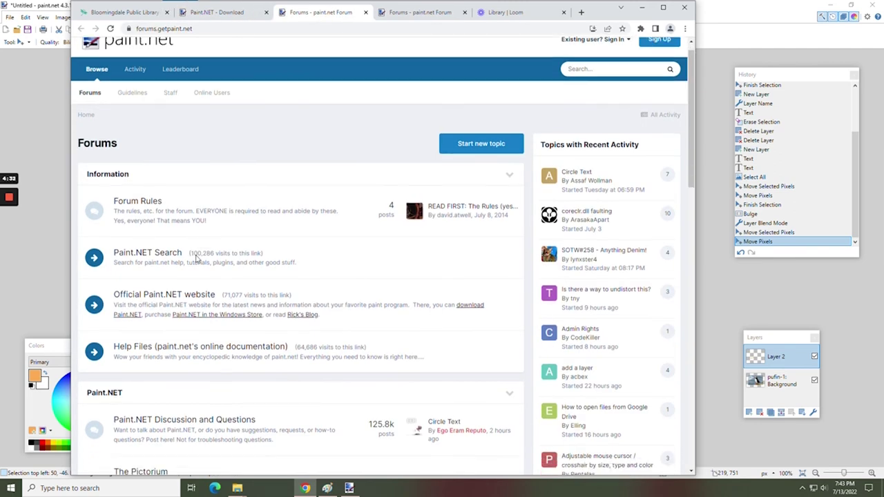
scroll(195, 259, "down", 4)
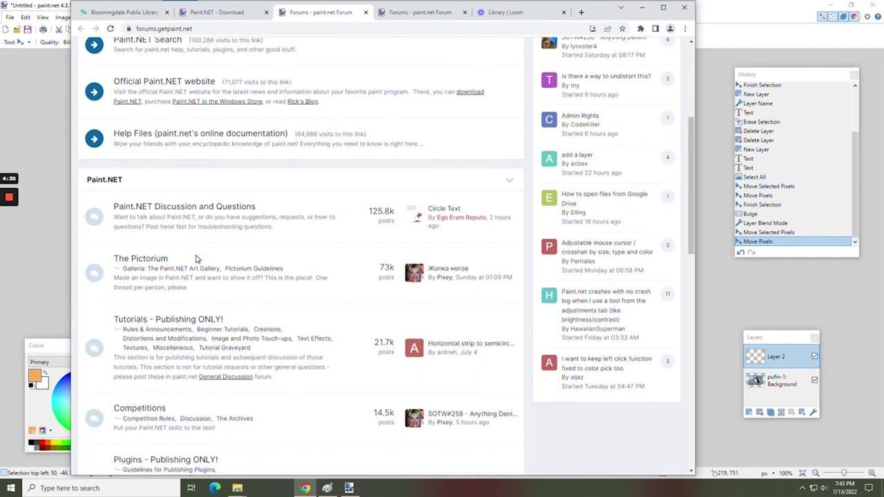
scroll(196, 259, "down", 2)
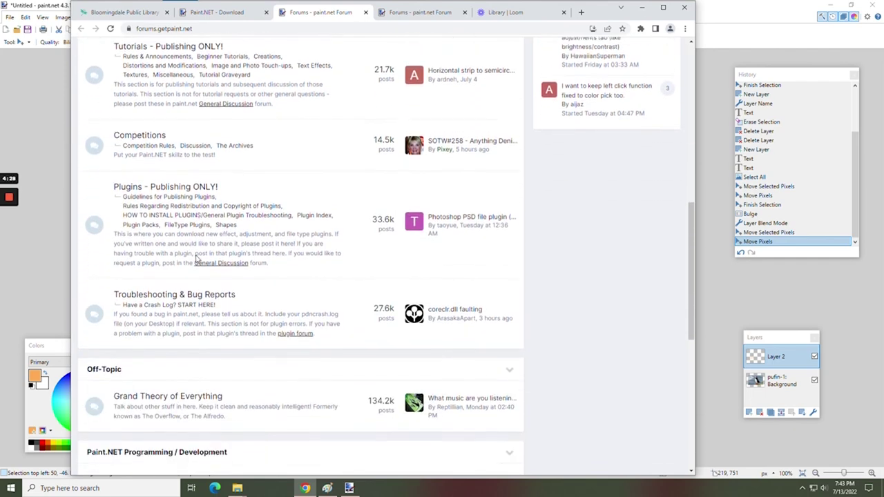
scroll(195, 259, "down", 2)
scroll(197, 259, "down", 2)
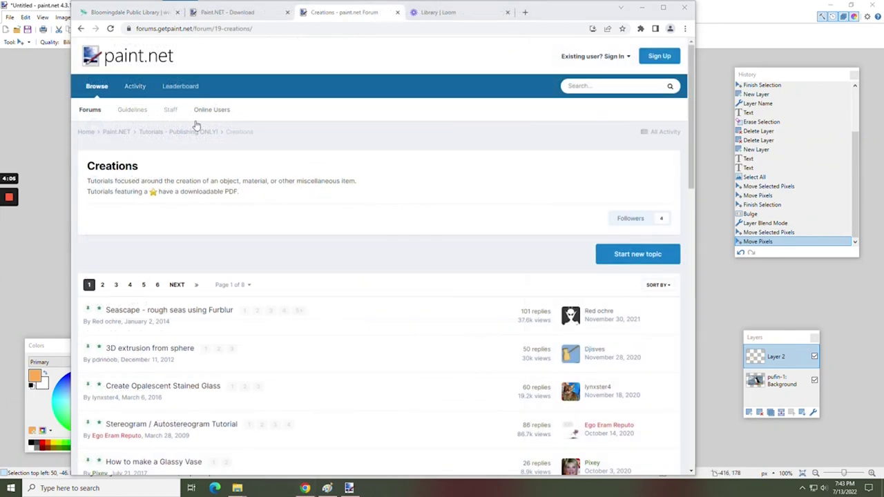
left_click(249, 42)
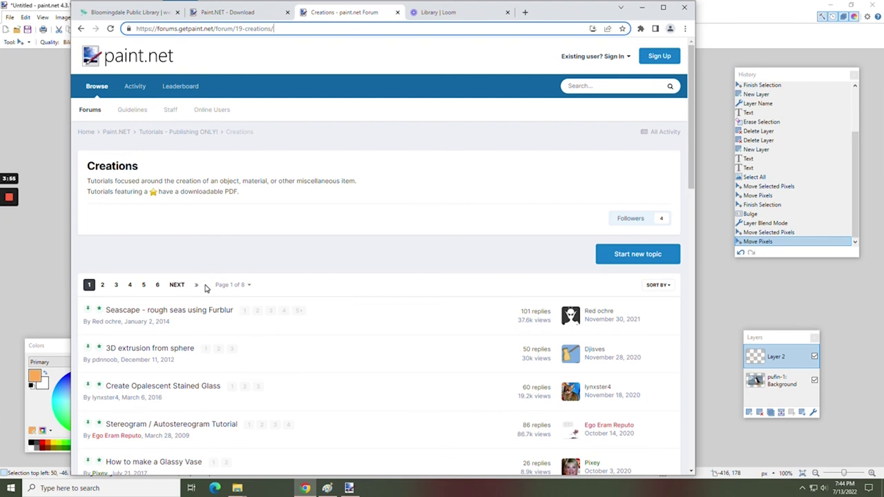
- Browse the 'Seascape - rough seas using Furblur' and 'Making a moon' tutorials
left_click(158, 311)
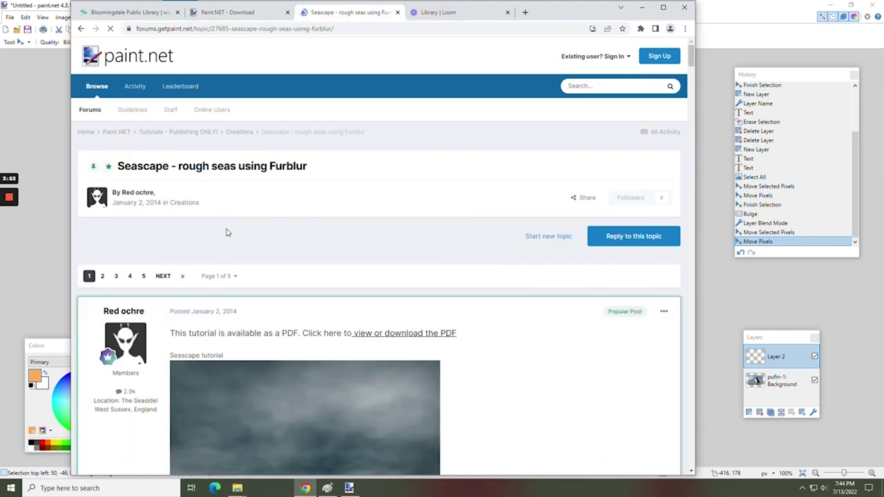
scroll(237, 244, "down", 5)
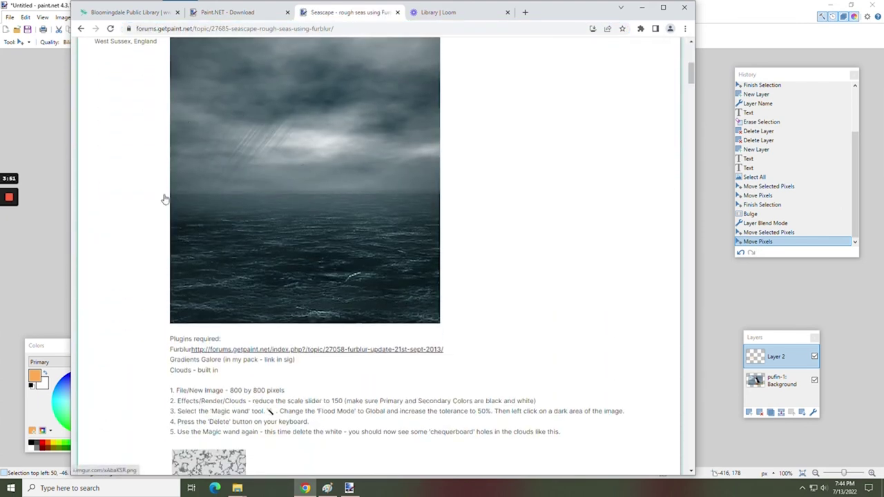
left_click(81, 29)
scroll(156, 353, "down", 2)
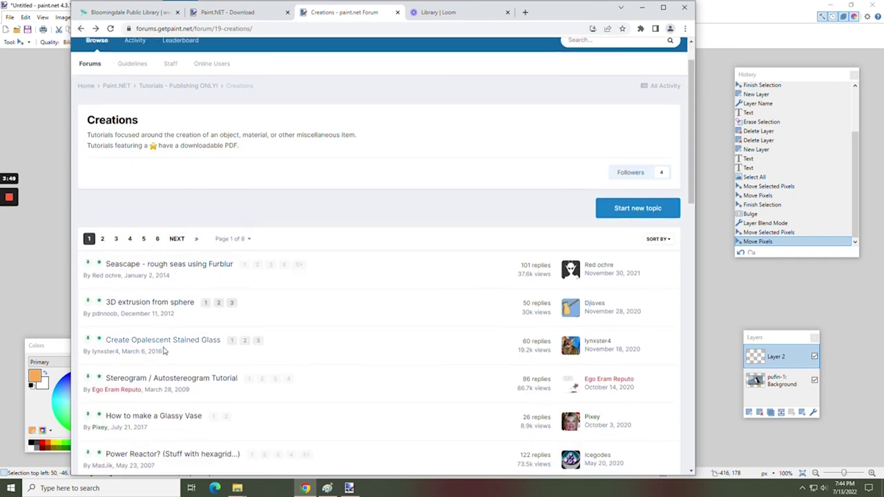
scroll(152, 366, "down", 2)
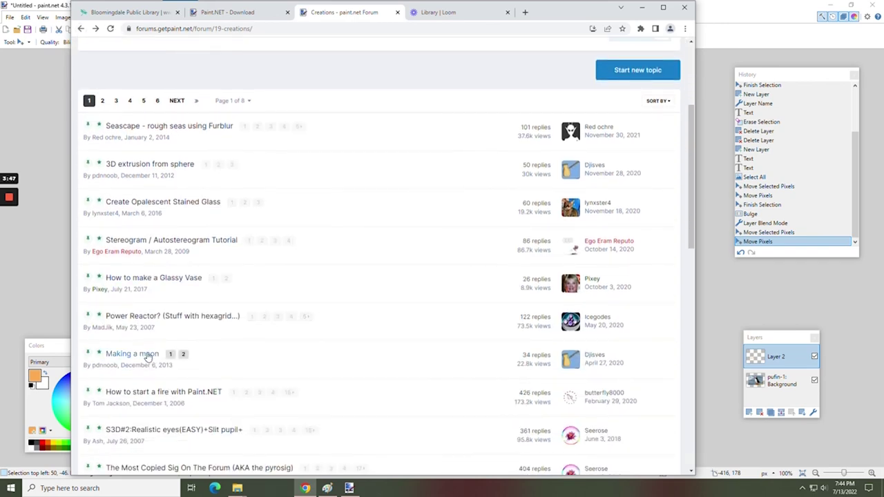
left_click(147, 354)
scroll(217, 276, "down", 5)
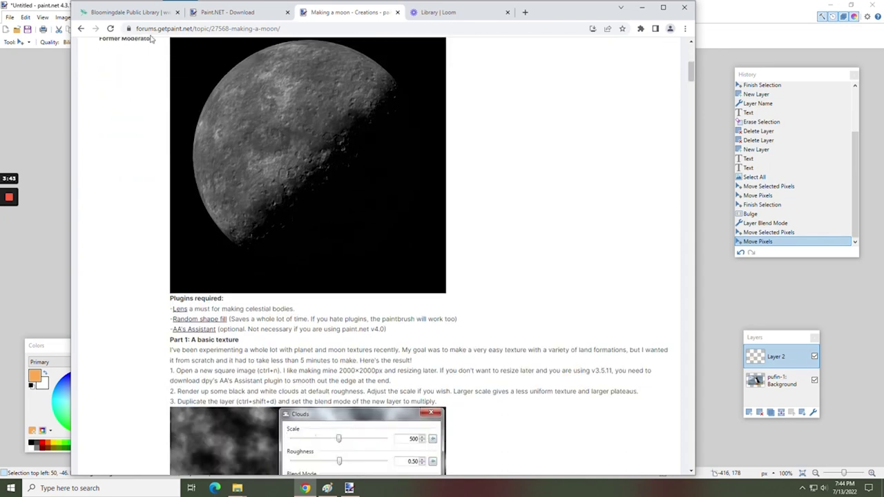
left_click(142, 13)
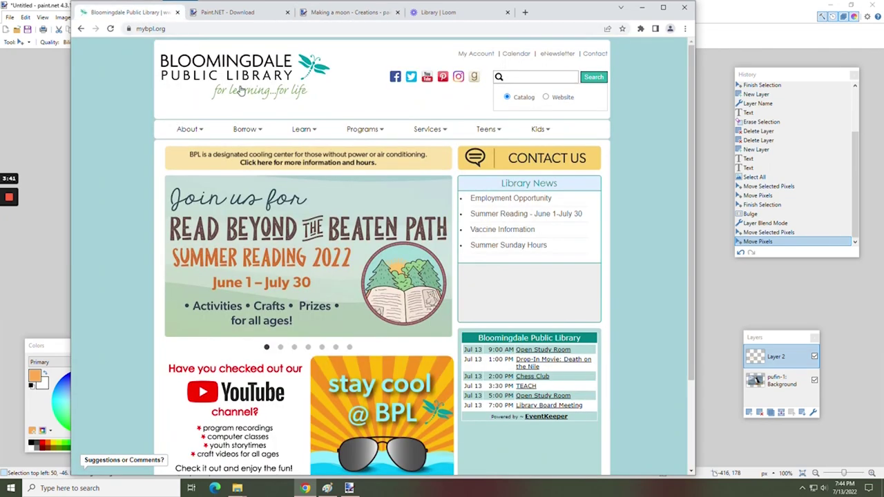
- Follow mybpl.org's Learn menu to the library's LinkedIn Learning access page
mouse_move(298, 131)
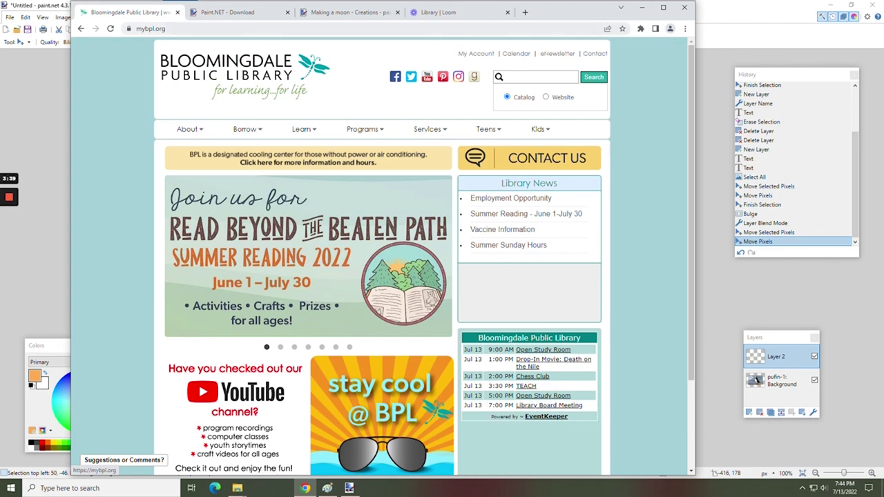
left_click(151, 29)
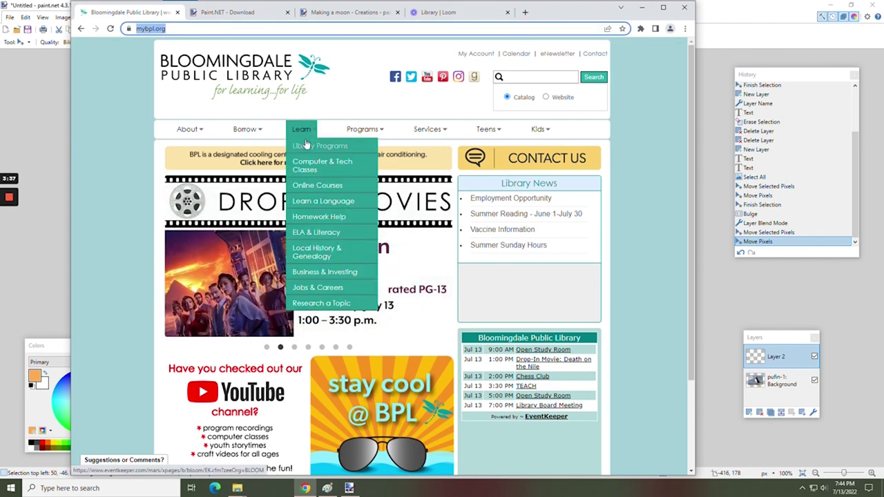
left_click(312, 193)
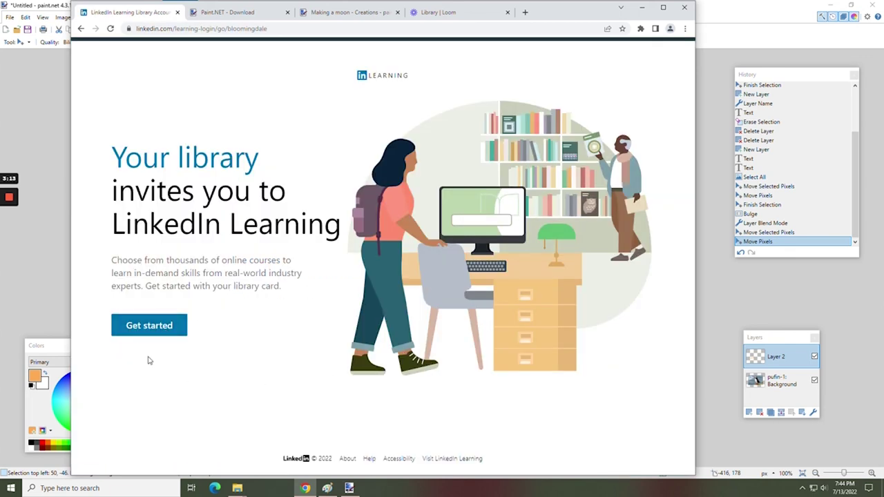
- Start LinkedIn Learning sign-in with a library card and select the card number and PIN fields
left_click(149, 326)
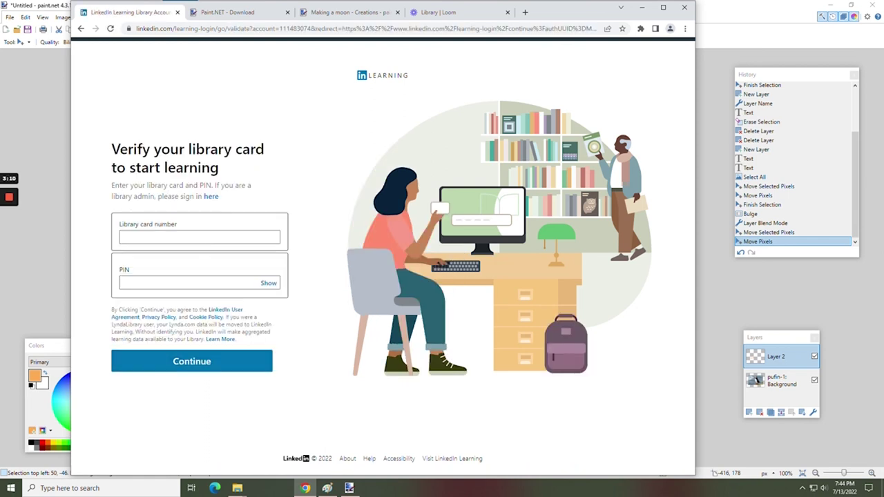
left_click(177, 236)
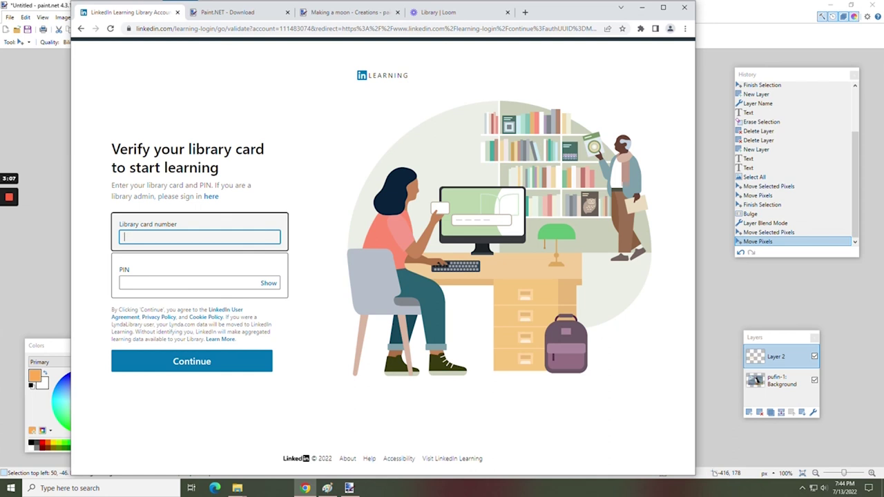
left_click(187, 283)
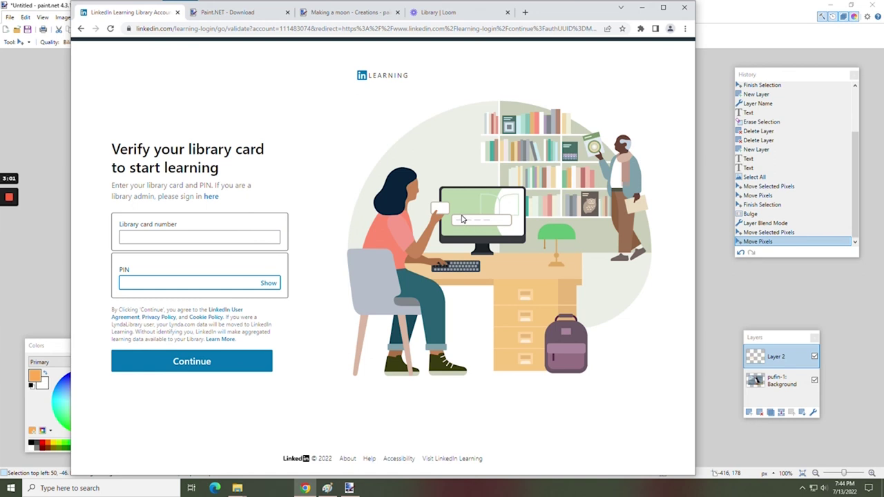
mouse_move(17, 199)
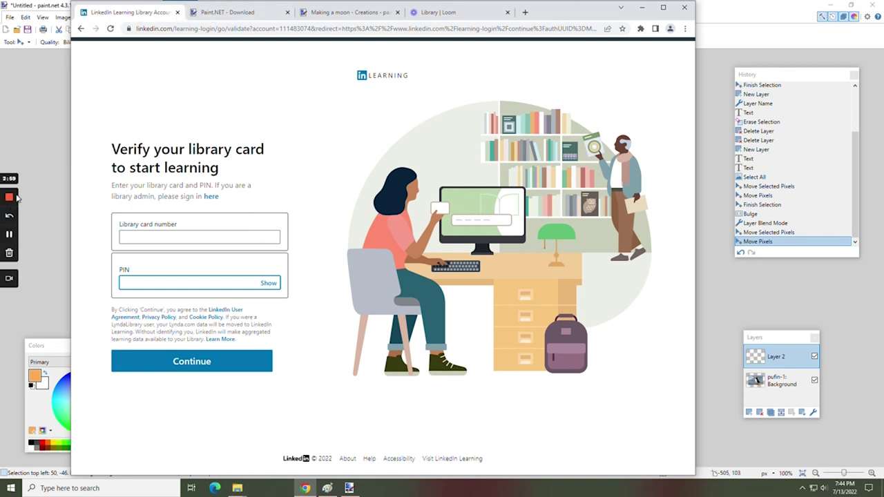